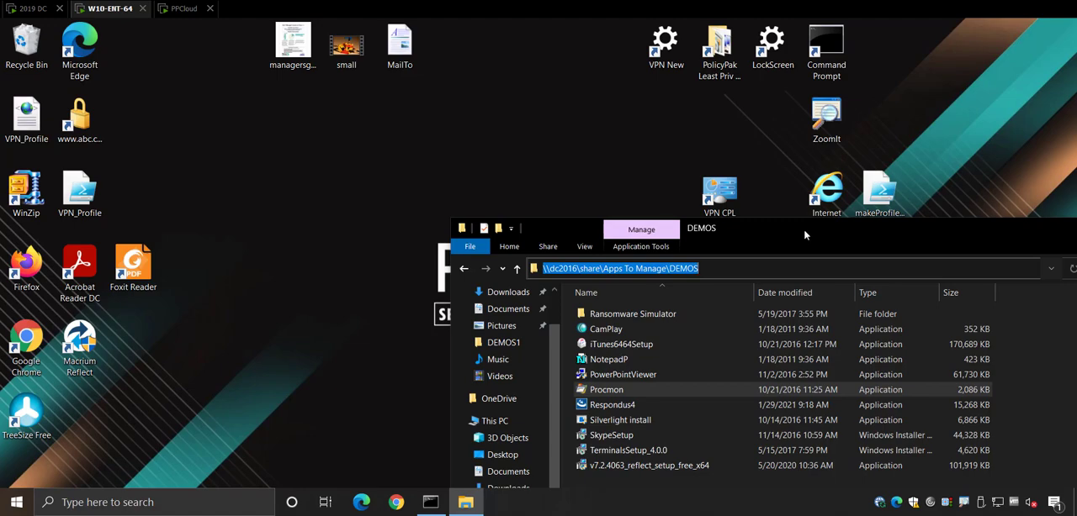
Try to launch Procmon from the DEMOS network share, cancelling the admin credentials prompt
left_click_drag(804, 236, 777, 181)
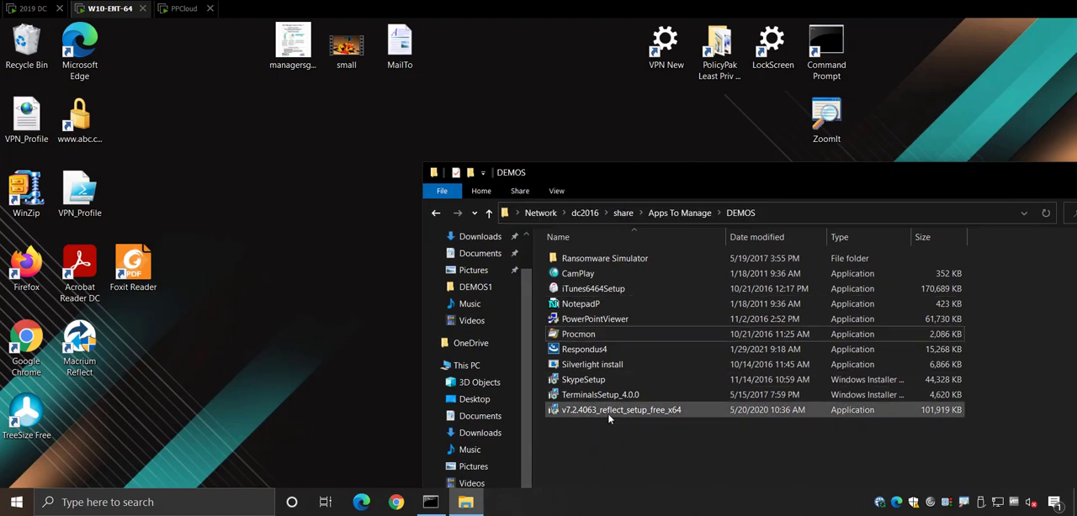
left_click(583, 336)
double_click(581, 338)
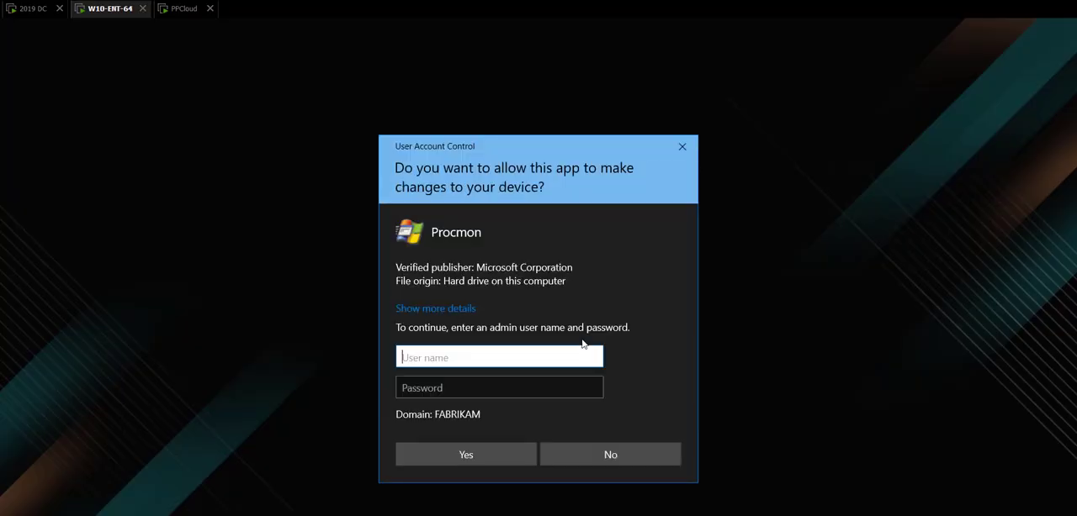
key("Escape")
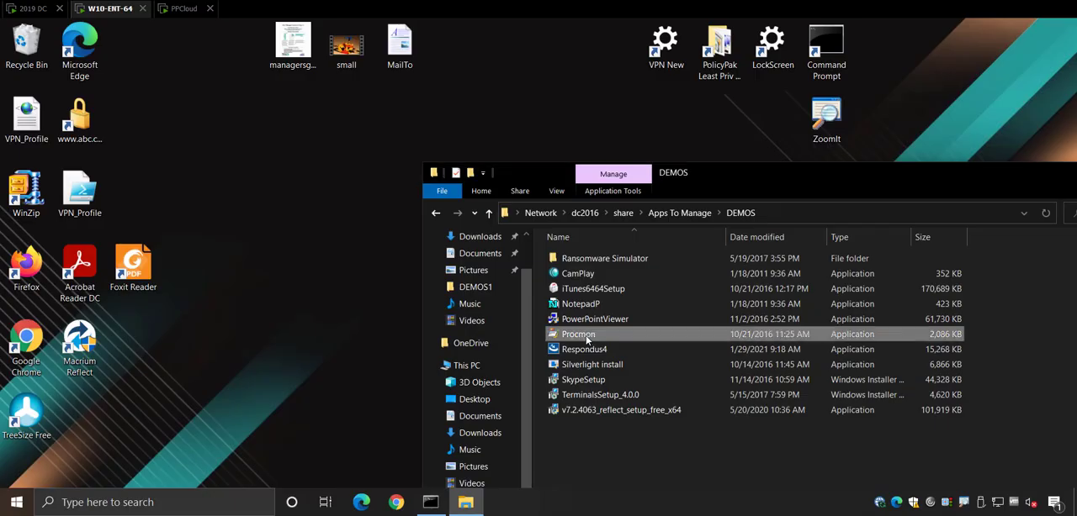
Try installing SkypeSetup by accepting the licence, declining the admin prompt, and closing the interrupted setup wizard
double_click(601, 382)
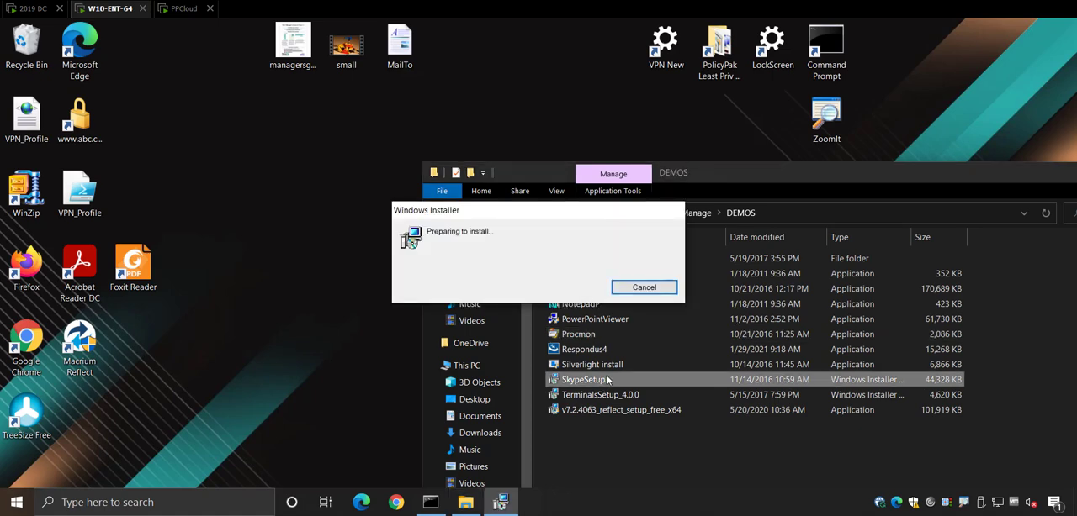
left_click(611, 370)
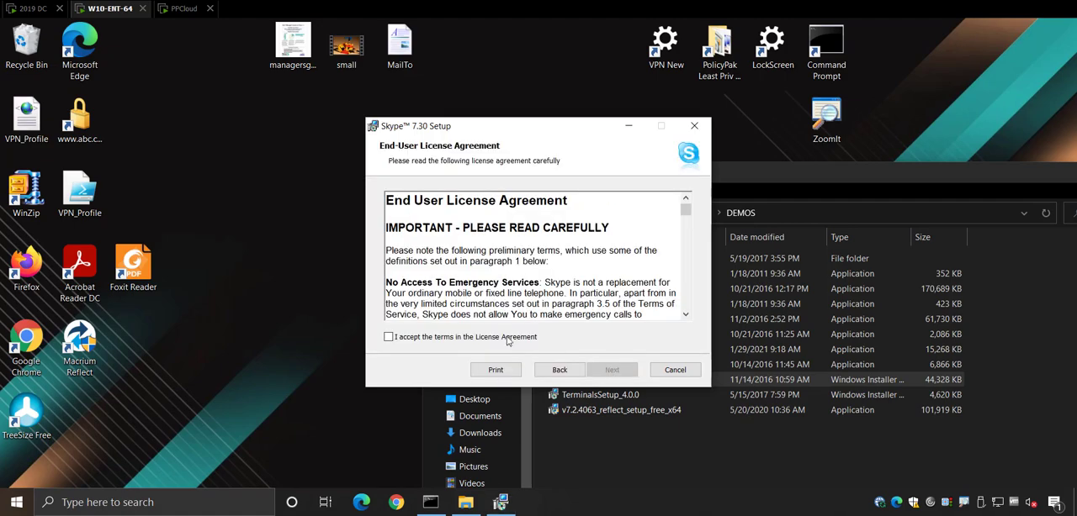
left_click(508, 337)
left_click(599, 370)
left_click(599, 370)
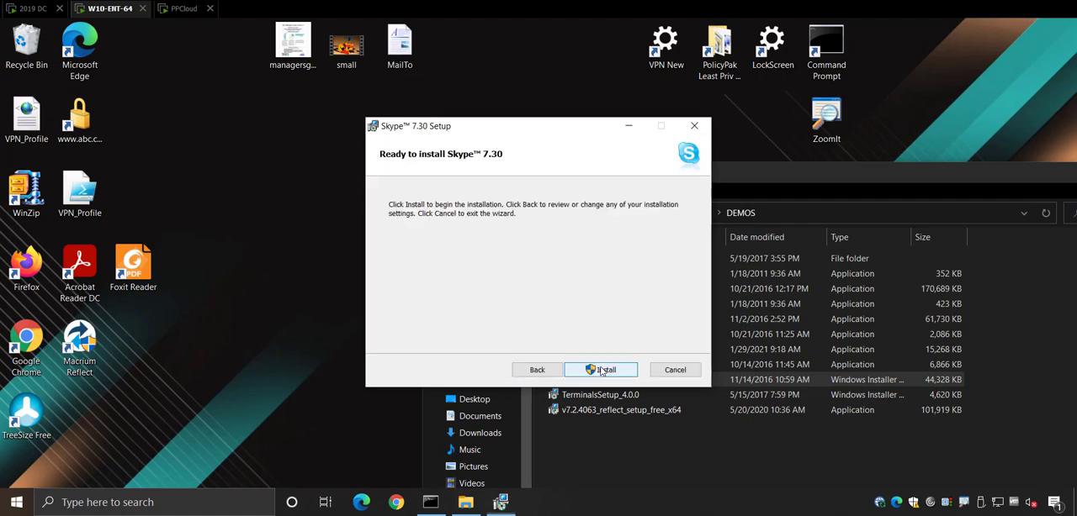
left_click(599, 370)
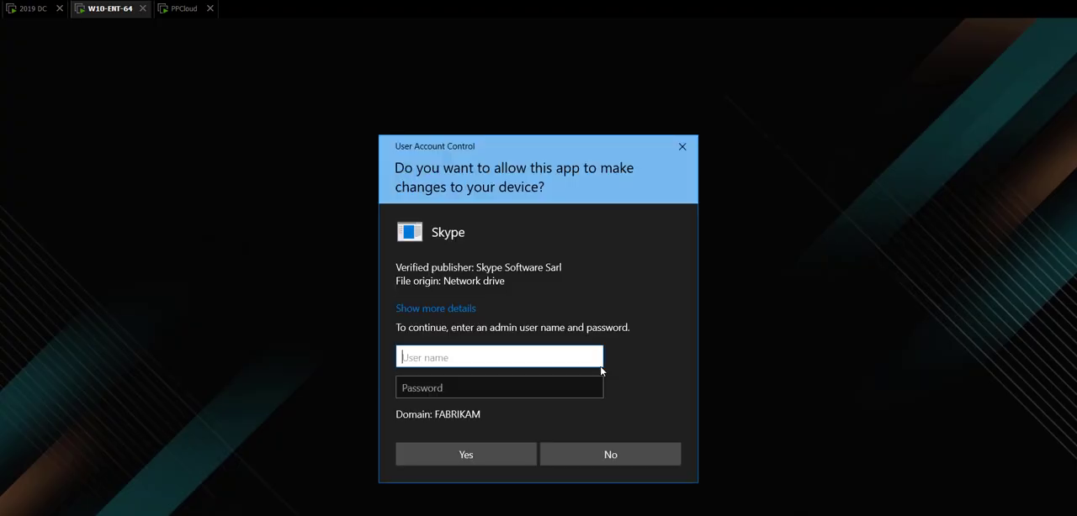
left_click(607, 454)
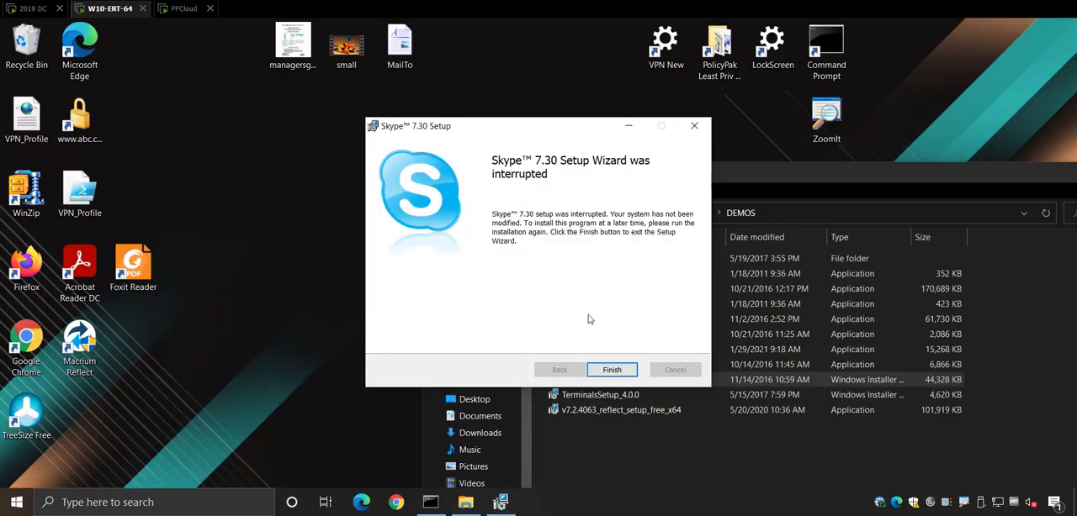
left_click(608, 370)
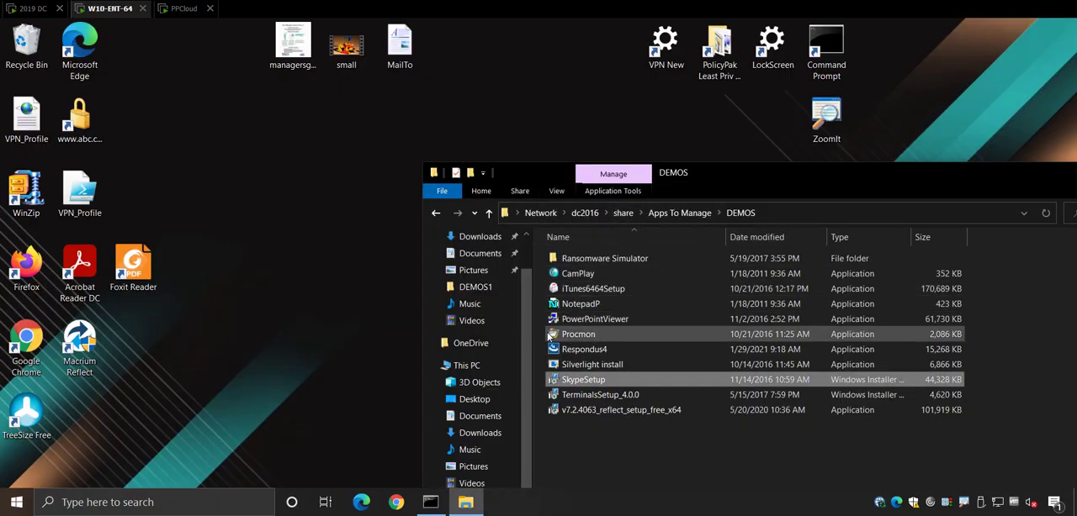
Try running a desktop copy of Procmon, declining the admin prompt, and delete the desktop copy
left_click_drag(564, 340, 328, 199)
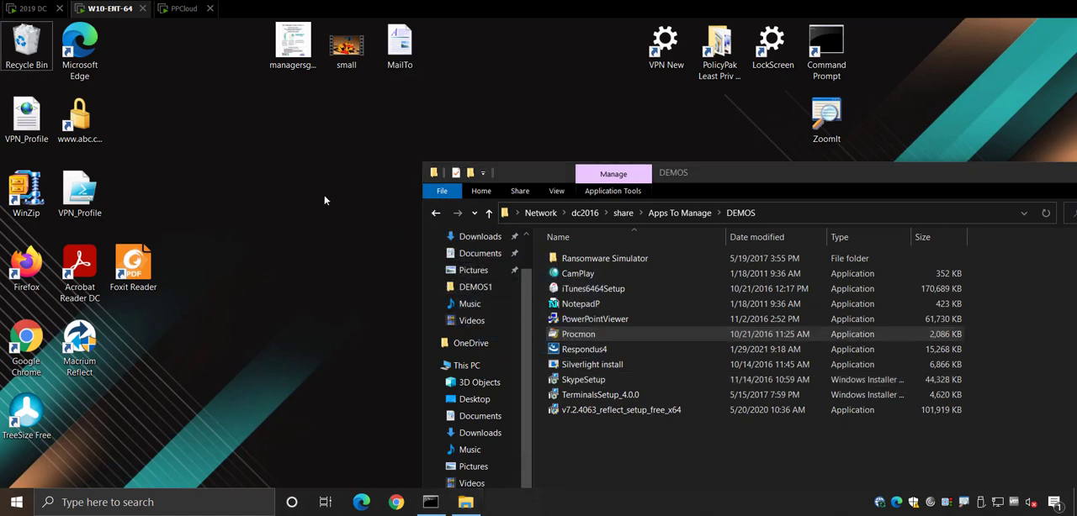
double_click(337, 200)
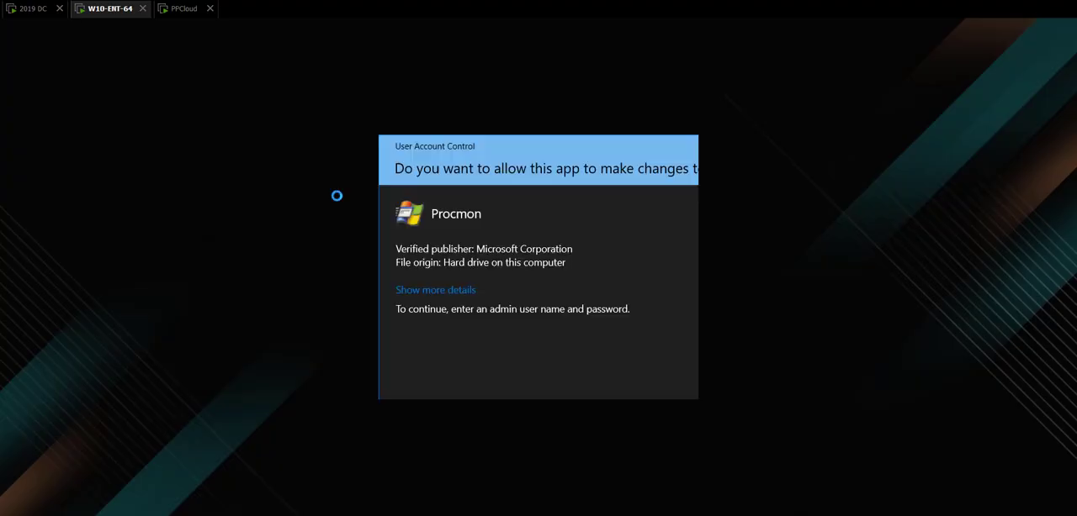
left_click(611, 452)
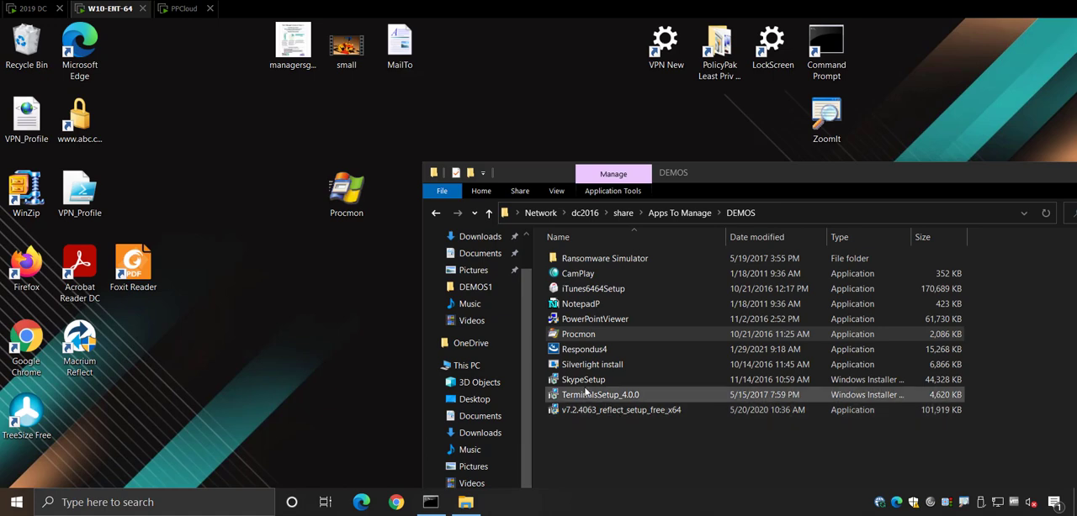
left_click_drag(345, 193, 25, 44)
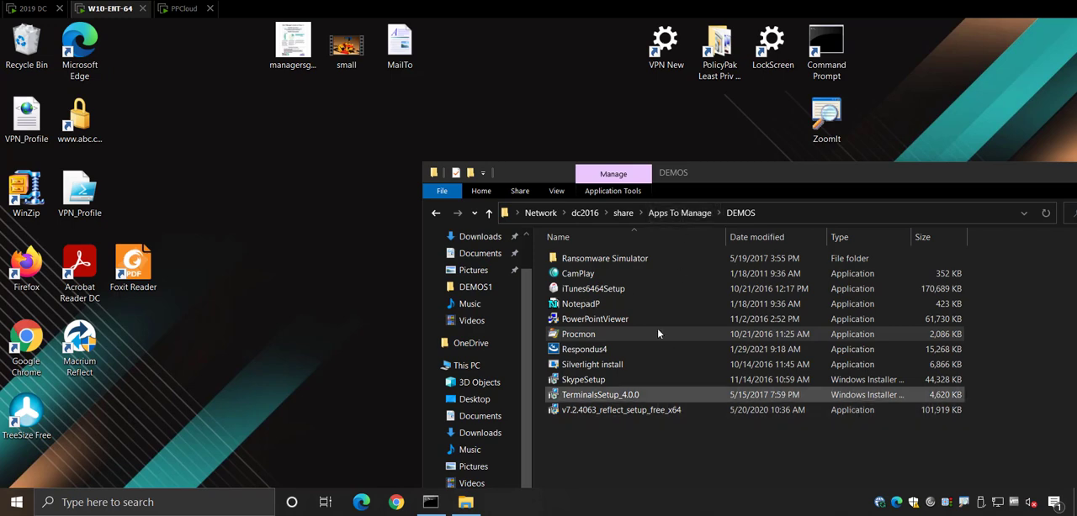
Copy the DEMOS share's network path and switch to the 2019 DC session
left_click(788, 215)
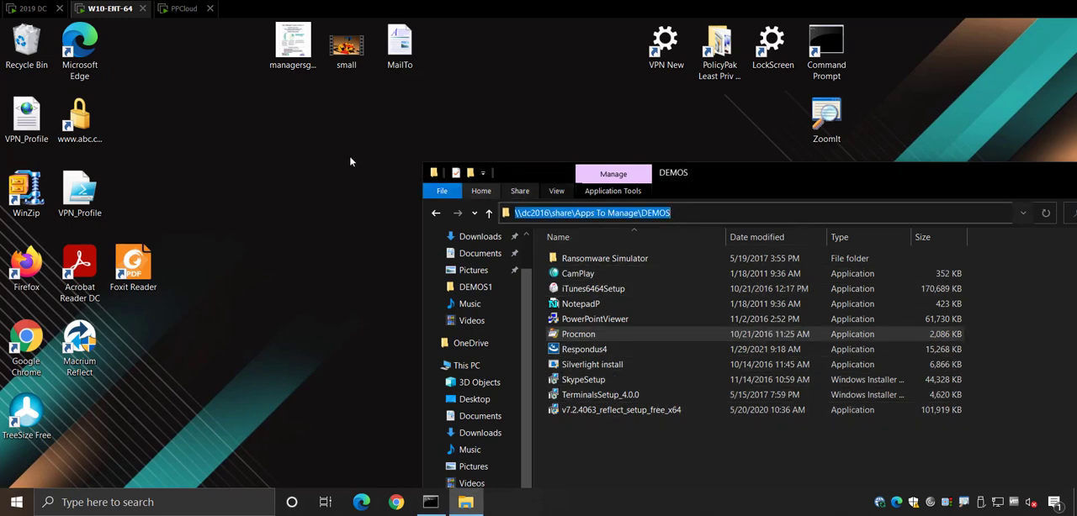
left_click(213, 144)
left_click(23, 11)
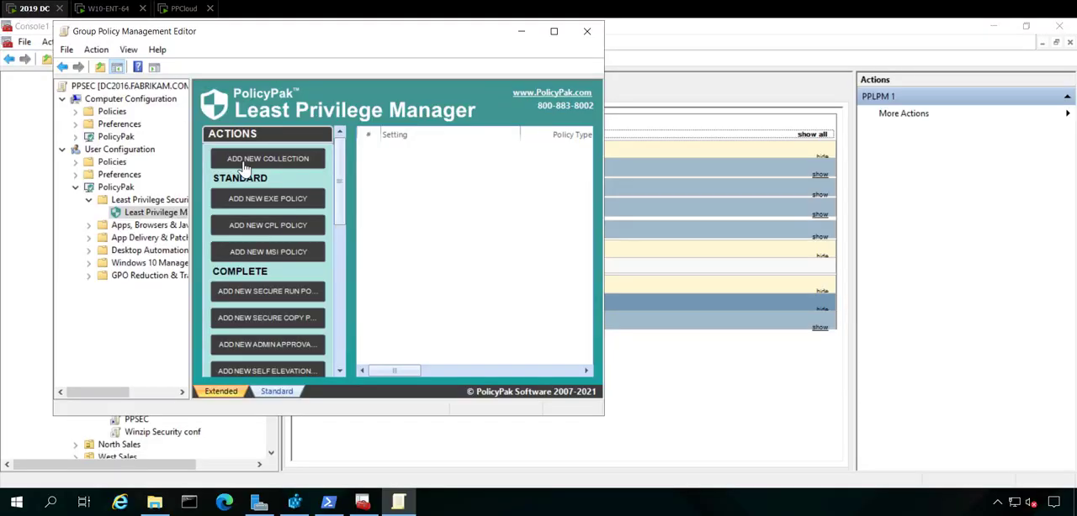
Maximize the Group Policy editor and start a new SecureCopy policy in Least Privilege Manager
left_click(558, 34)
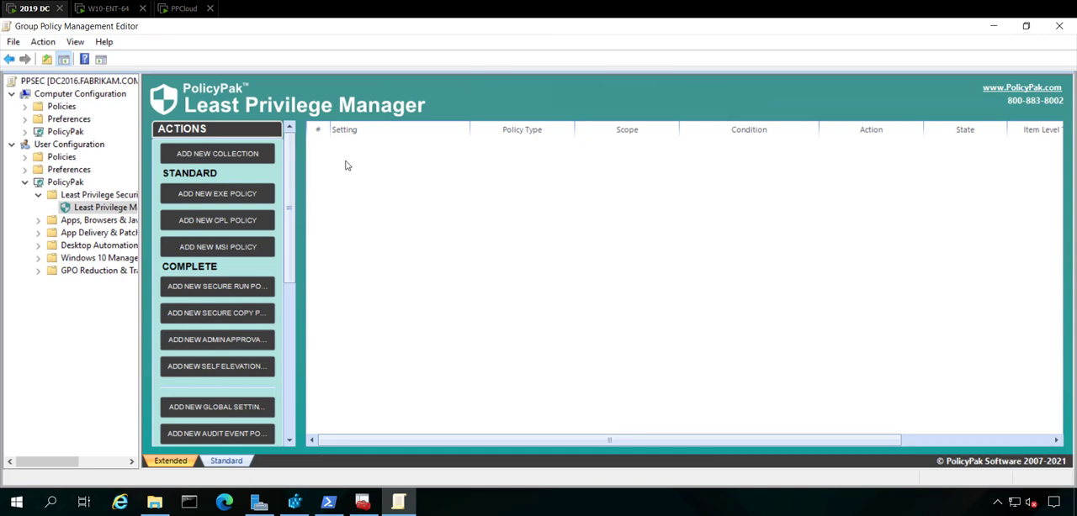
right_click(345, 165)
mouse_move(365, 171)
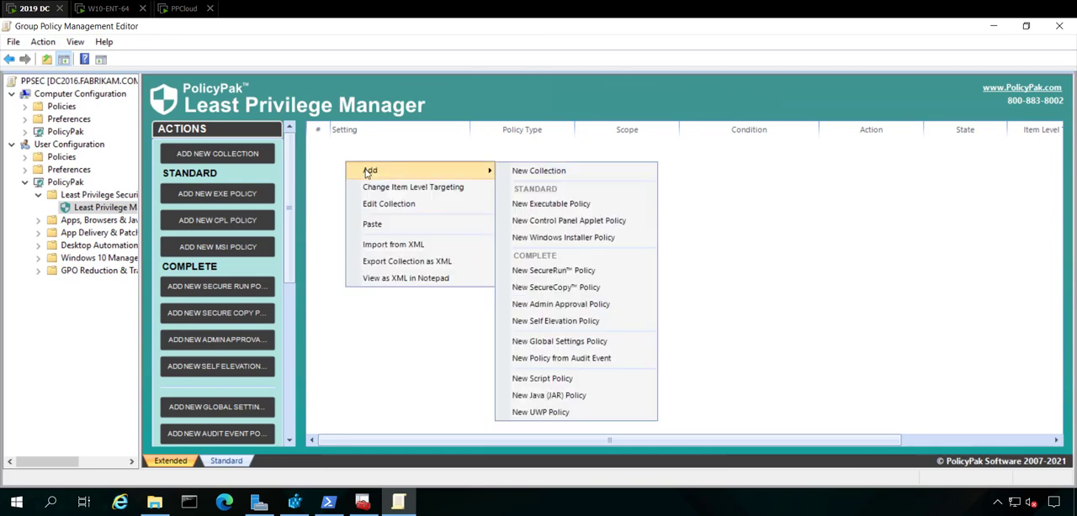
left_click(577, 289)
left_click(704, 465)
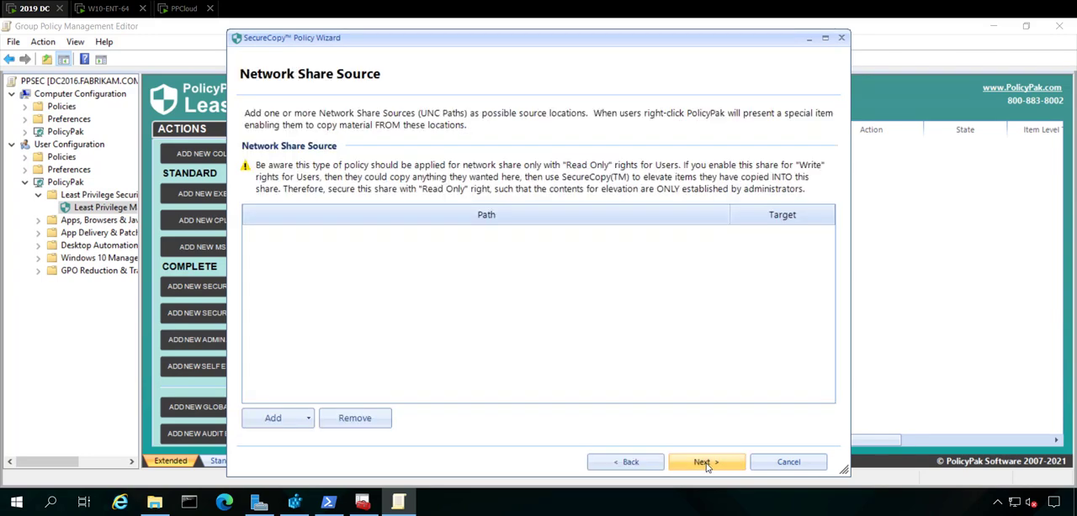
Add the folder \\dc2016\share\Apps To Manage\DEMOS as network share source, applying to all files recursively, and continue
left_click(294, 421)
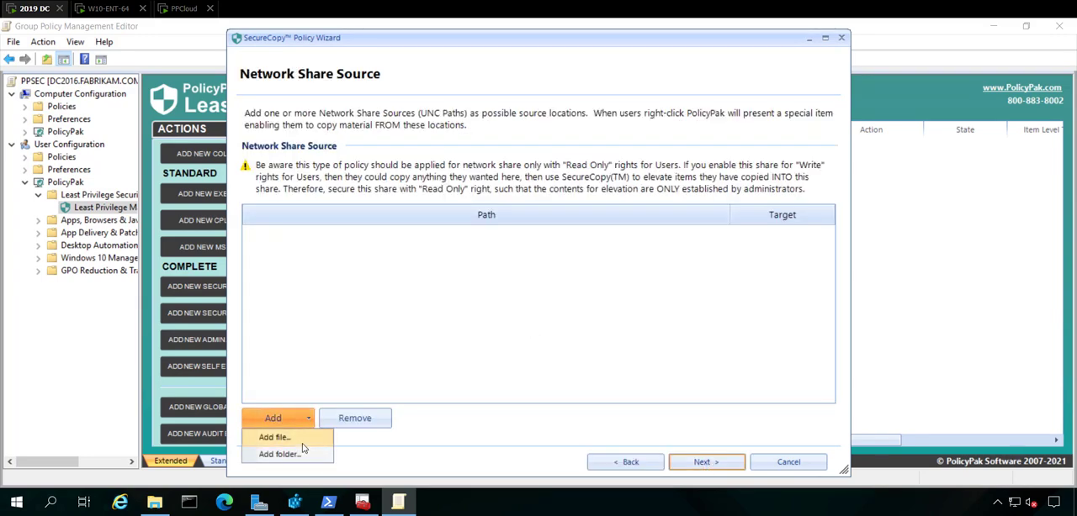
left_click(286, 455)
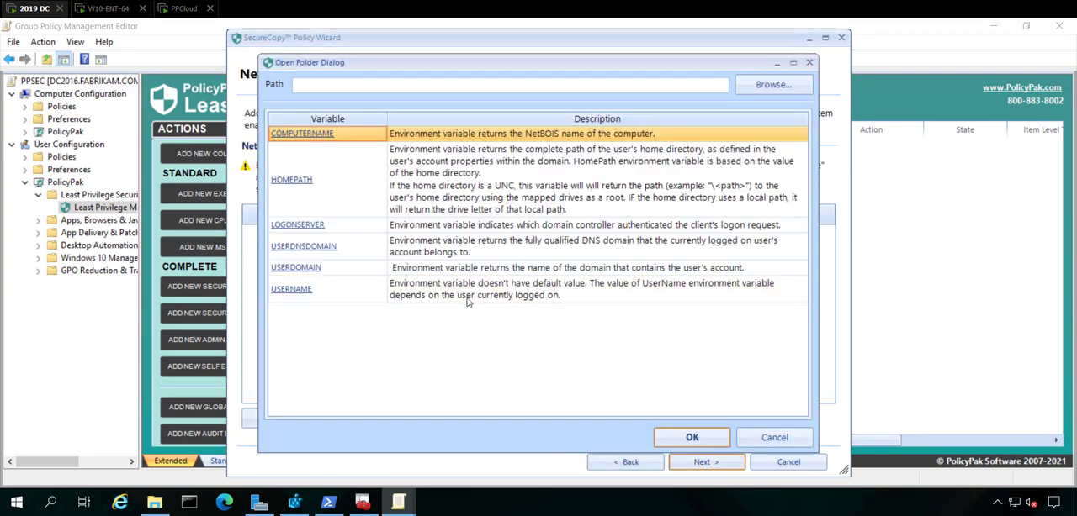
type("\\\\dc2016\\share\\Apps To Manage\\DEMOS")
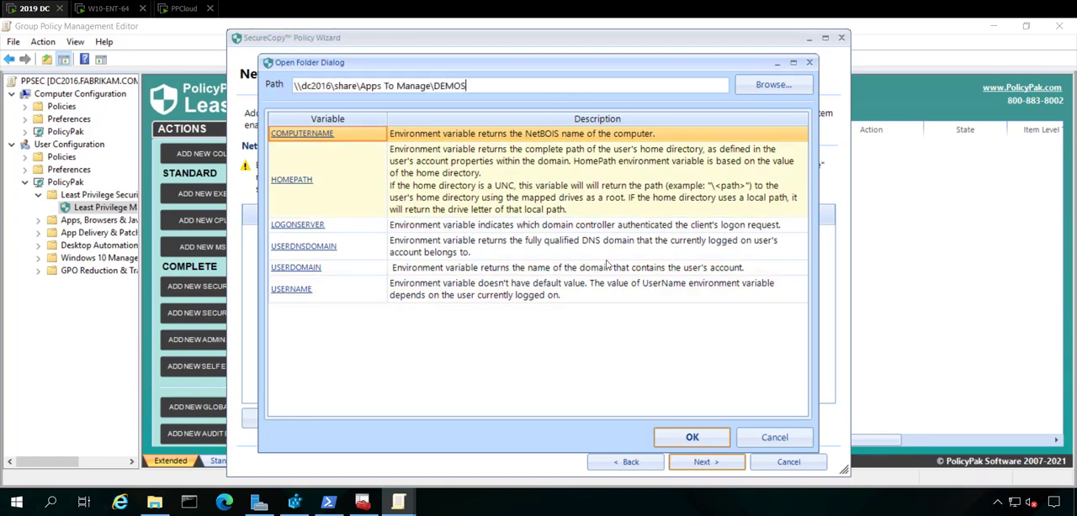
left_click(691, 437)
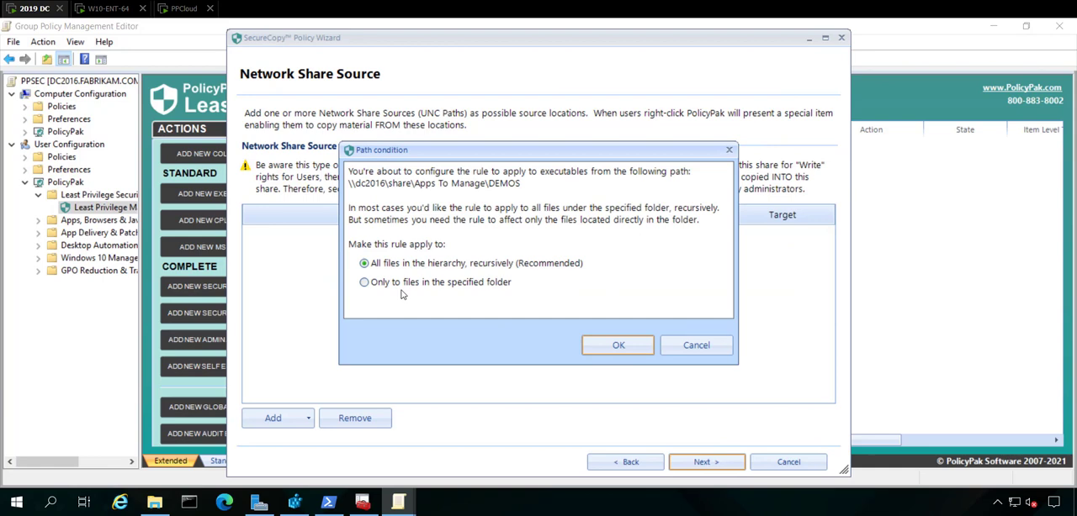
left_click(618, 346)
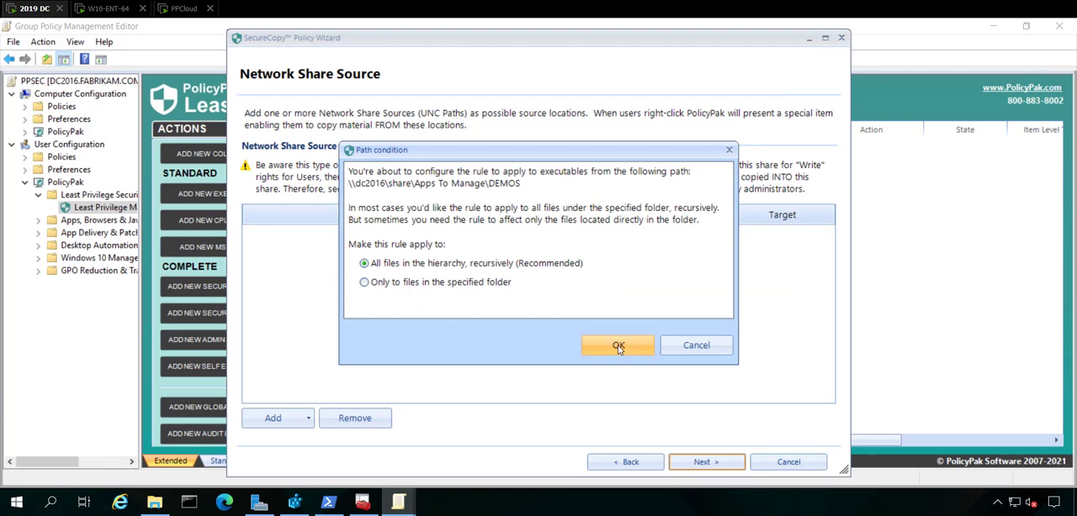
left_click(694, 464)
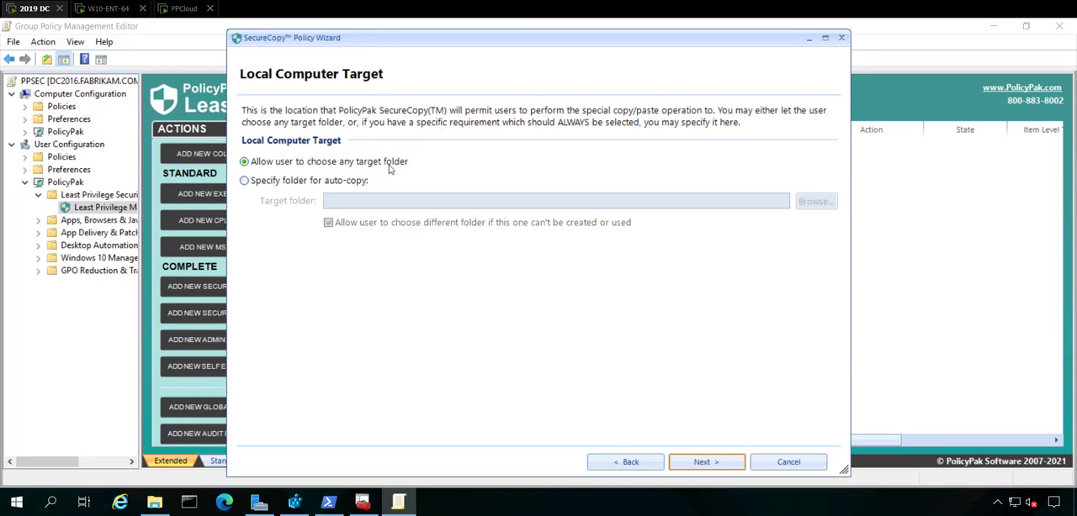
Try specifying c:\temp123 as the auto-copy target folder
left_click(332, 180)
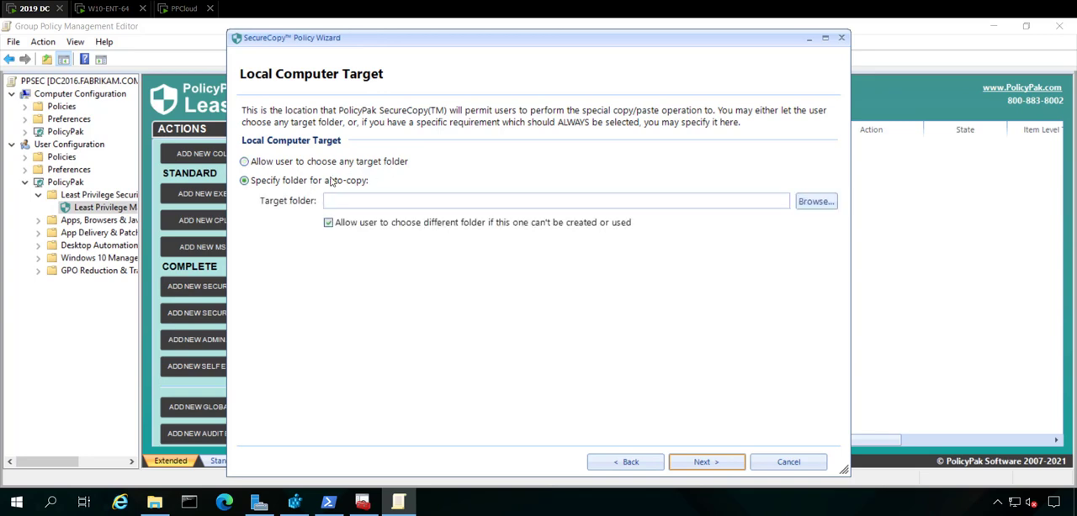
left_click(809, 201)
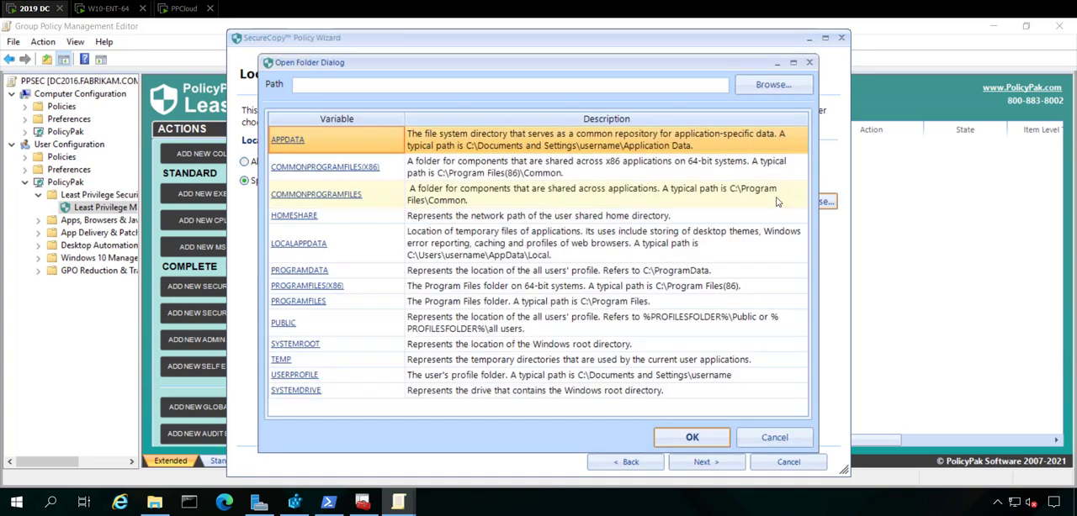
left_click(495, 88)
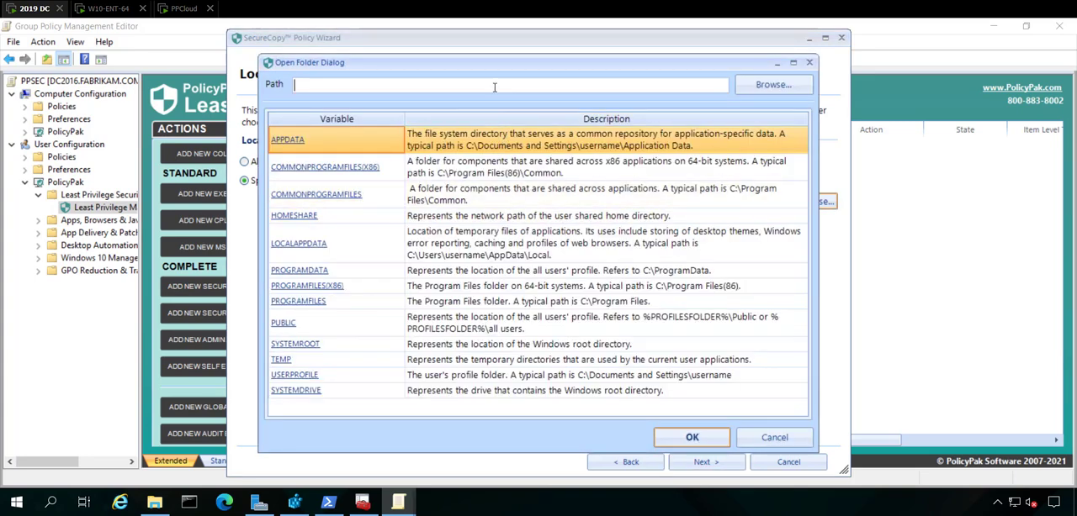
type("c:\\temp123")
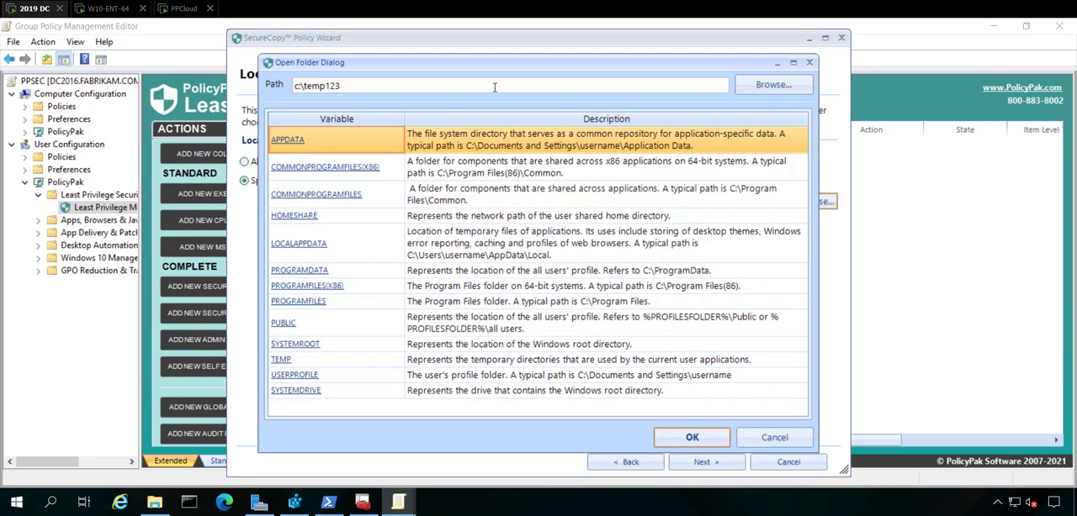
key("Return")
Allow users to choose any target folder and continue to the elevation settings
left_click(341, 161)
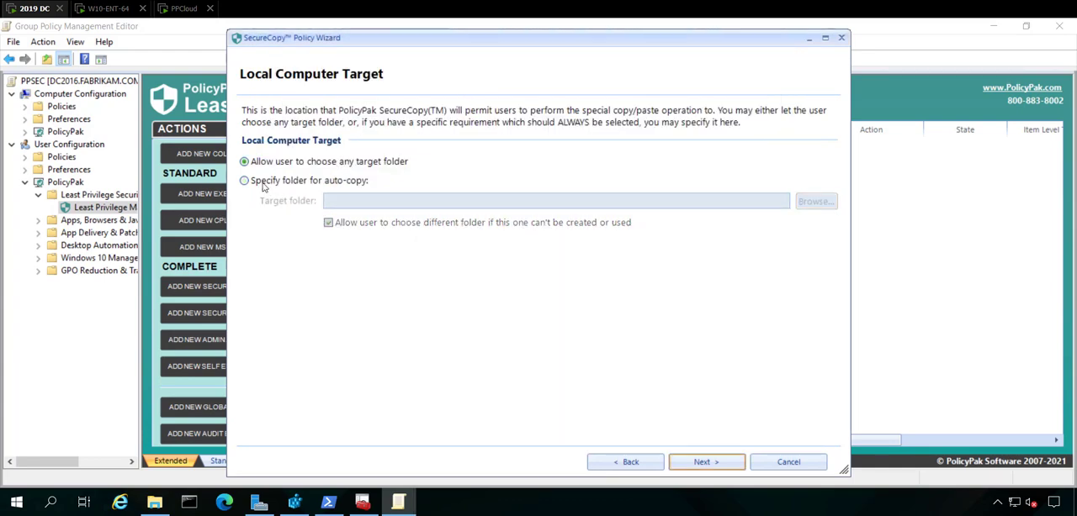
left_click(702, 462)
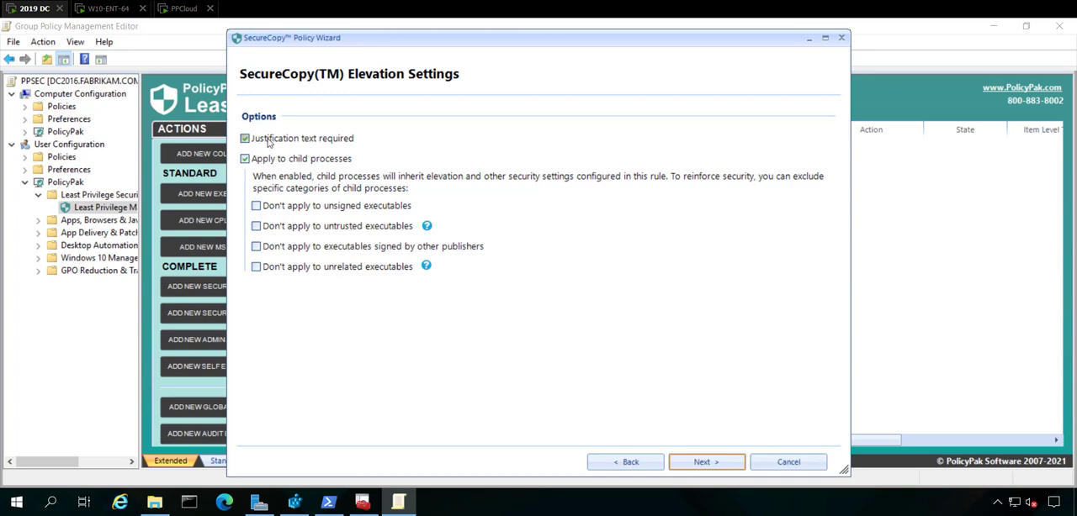
Keep Justification text required and Apply to child processes enabled, and continue to the finish page
left_click(322, 161)
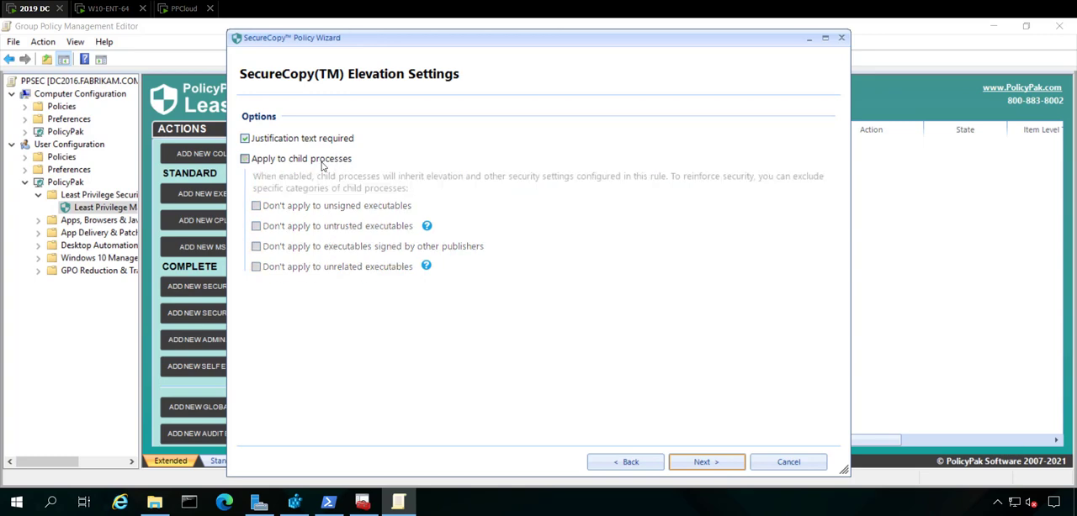
left_click(322, 166)
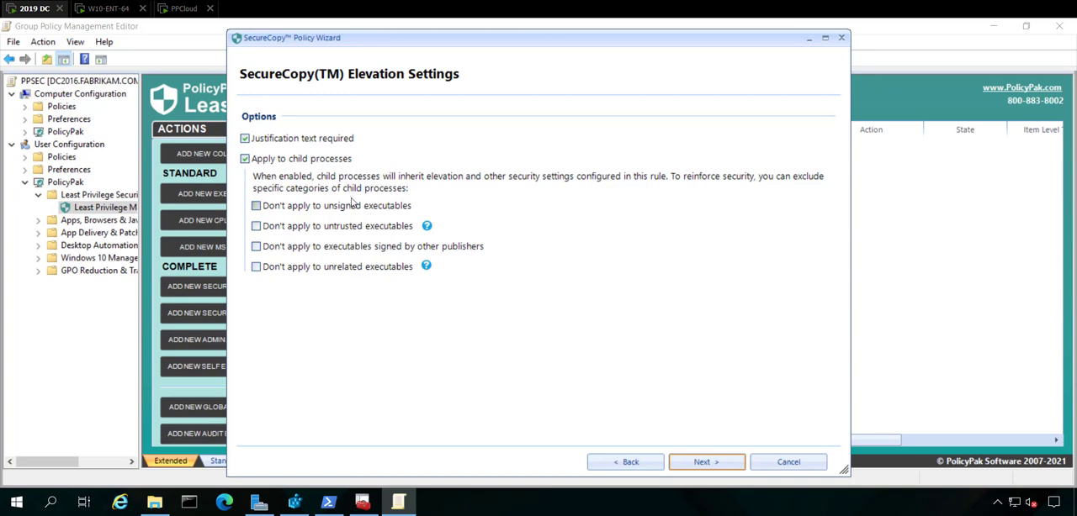
left_click(717, 466)
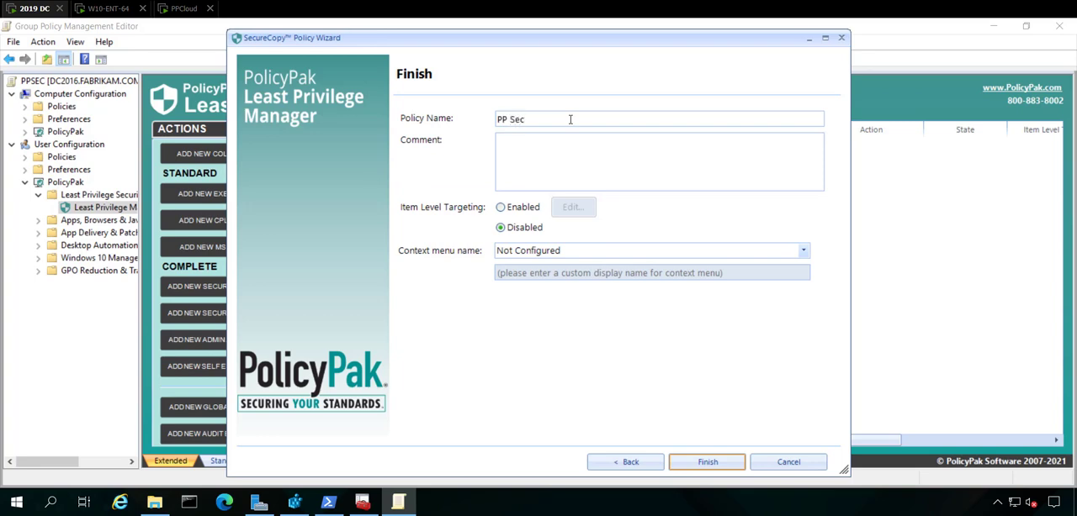
Name the policy PP SecureCopy1 and set the context menu name option to show a custom command name
type("PP SecureCopy1")
left_click(594, 252)
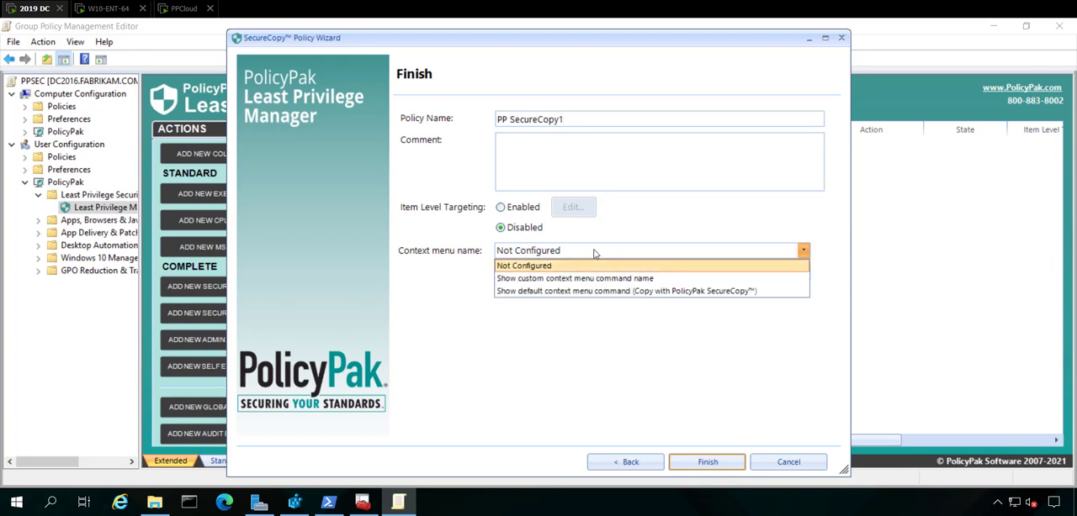
left_click(655, 292)
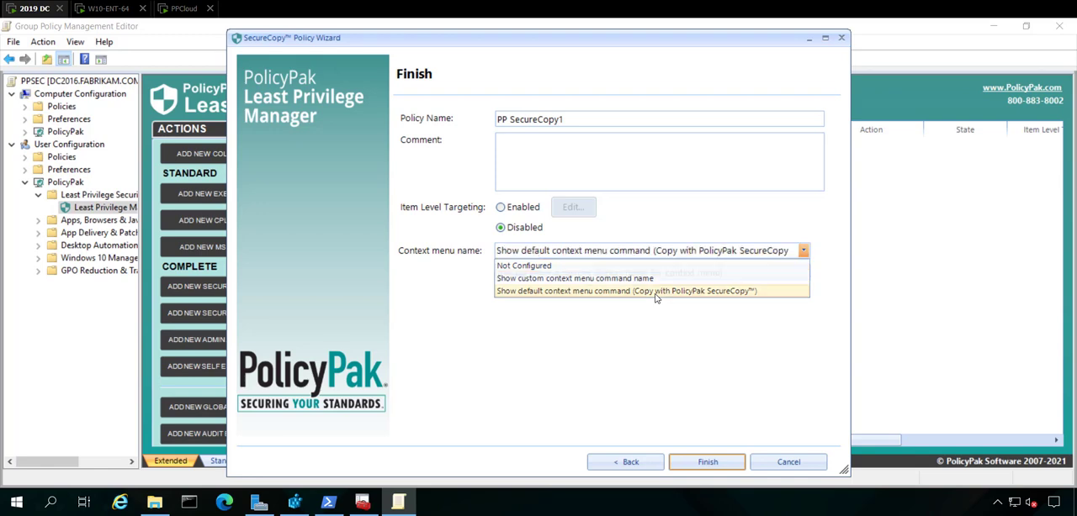
left_click(637, 252)
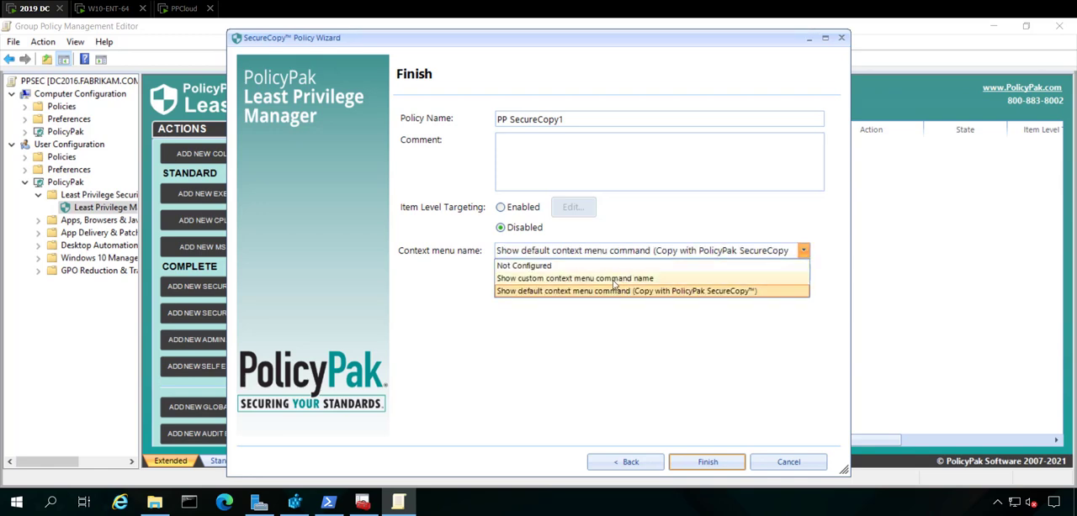
left_click(614, 278)
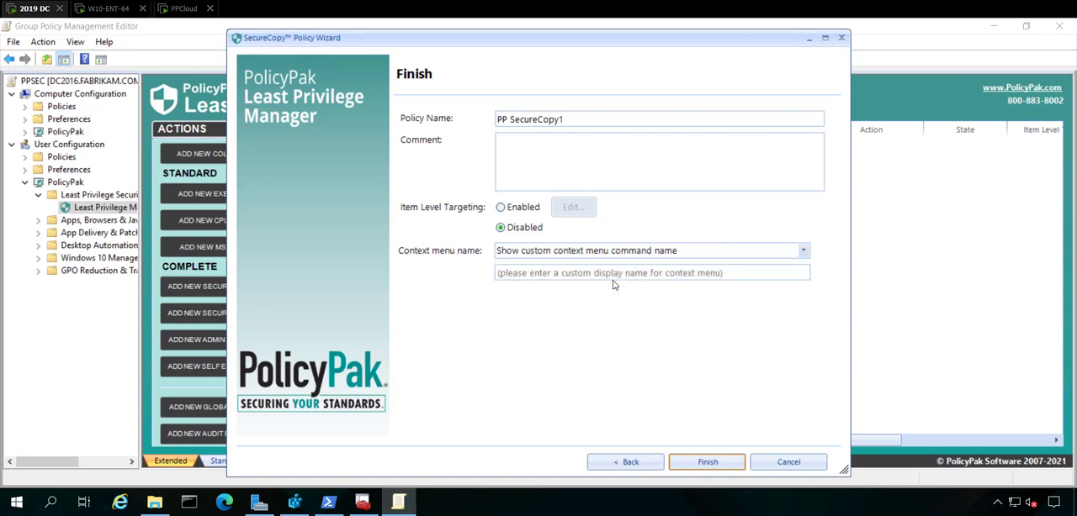
Enter PP Custom SecureCopy Command as the custom context menu name and finish the wizard
left_click(609, 275)
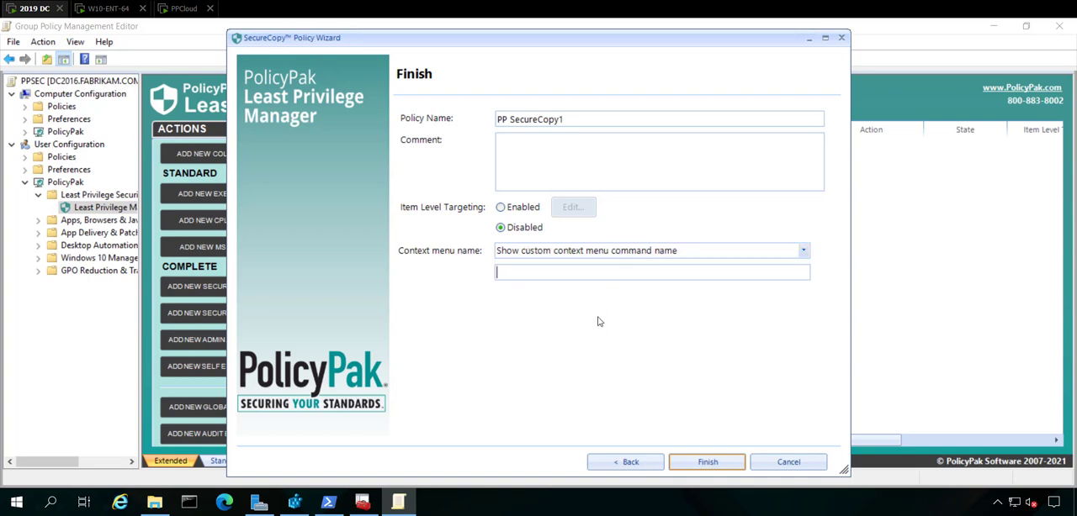
type("PP Custom SecureCopy Command")
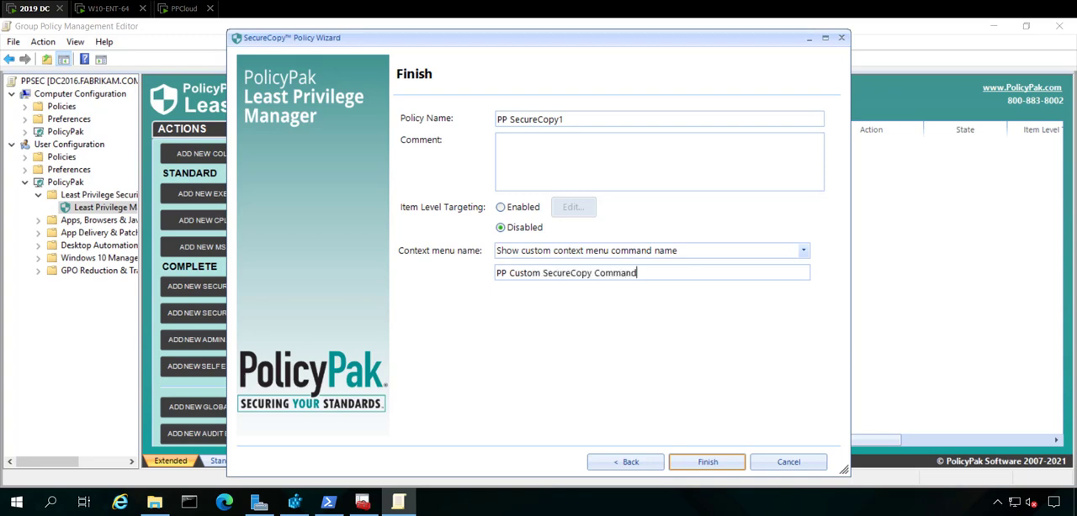
left_click(711, 463)
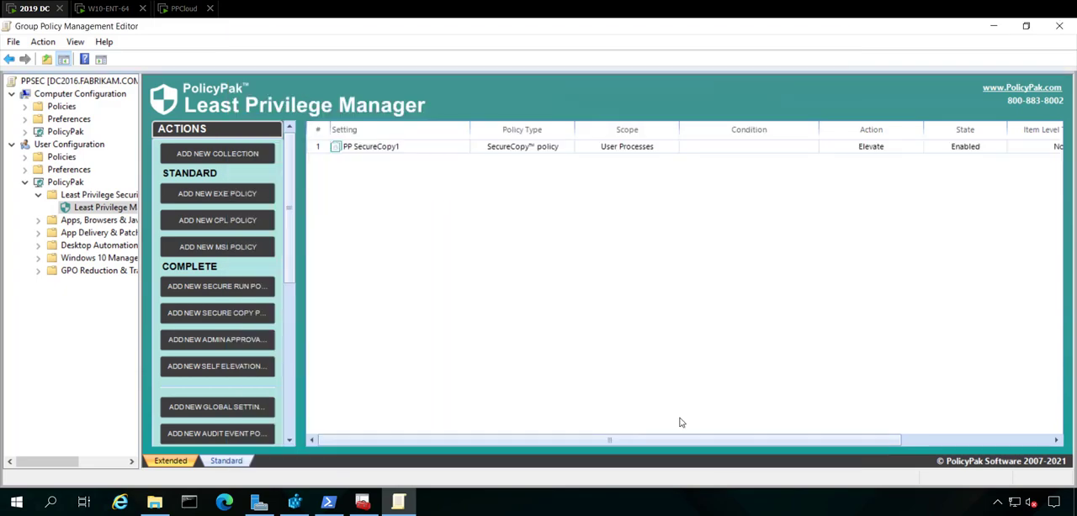
Switch to the W10-ENT-64 client, clear the Command Prompt, run gpupdate, and close the window
left_click(99, 9)
left_click(430, 502)
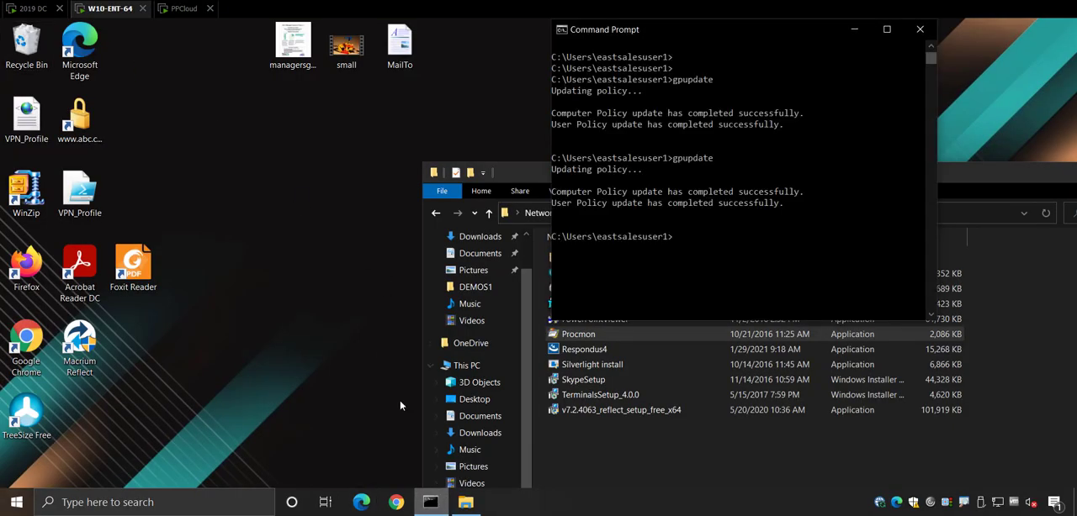
left_click(770, 225)
type("cls")
key("Return")
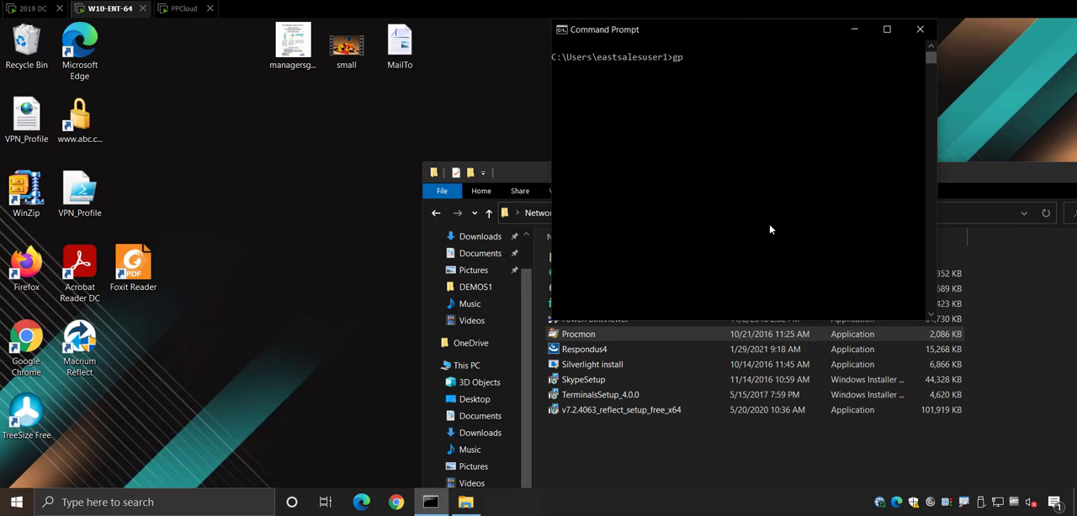
type("gpupdate")
key("Return")
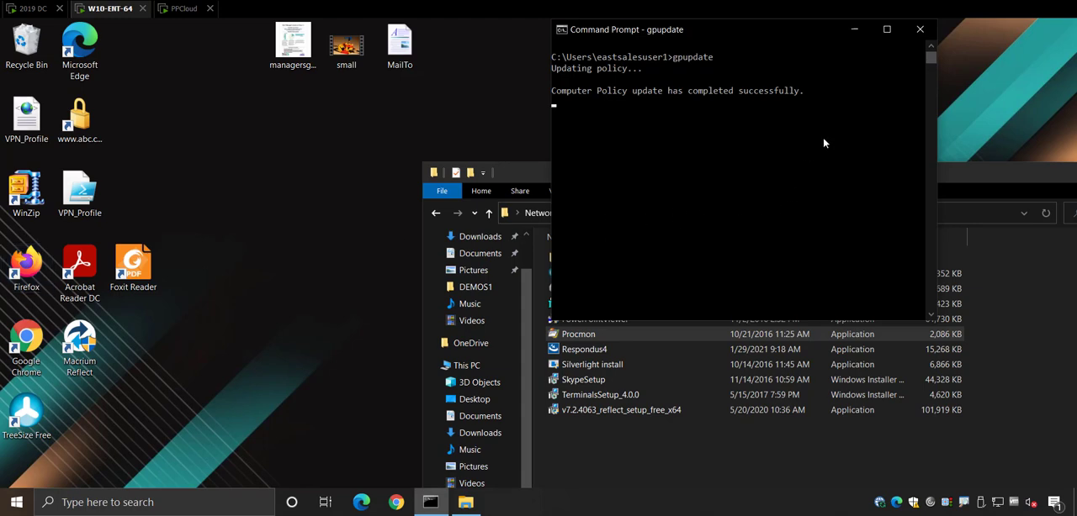
left_click(919, 29)
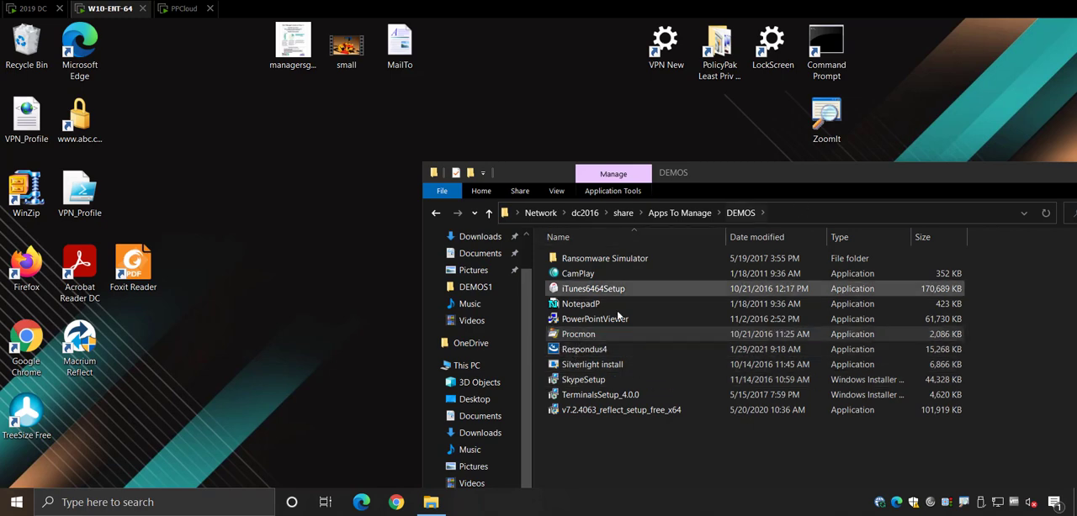
Try to run Procmon directly from the DEMOS network share
left_click(588, 338)
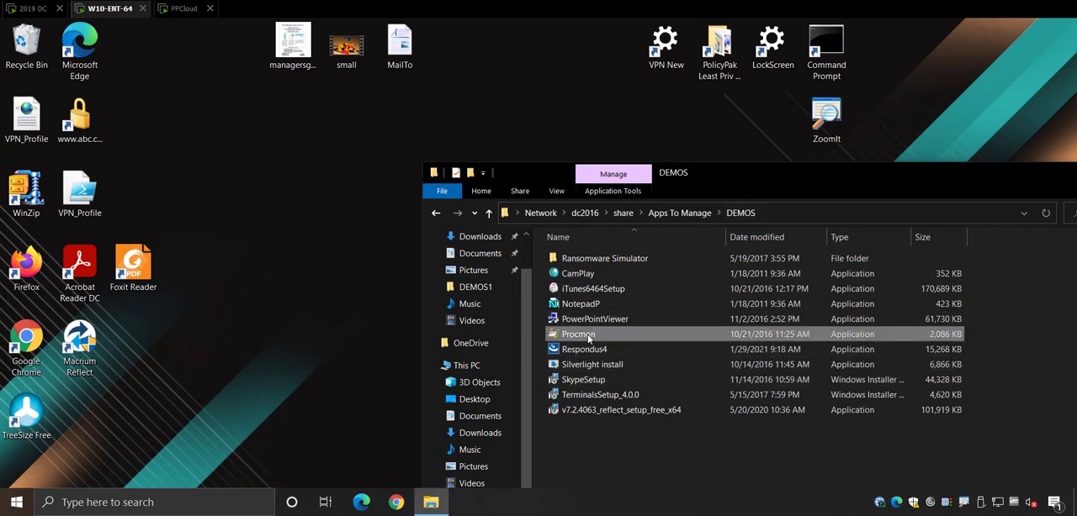
double_click(589, 337)
key("Escape")
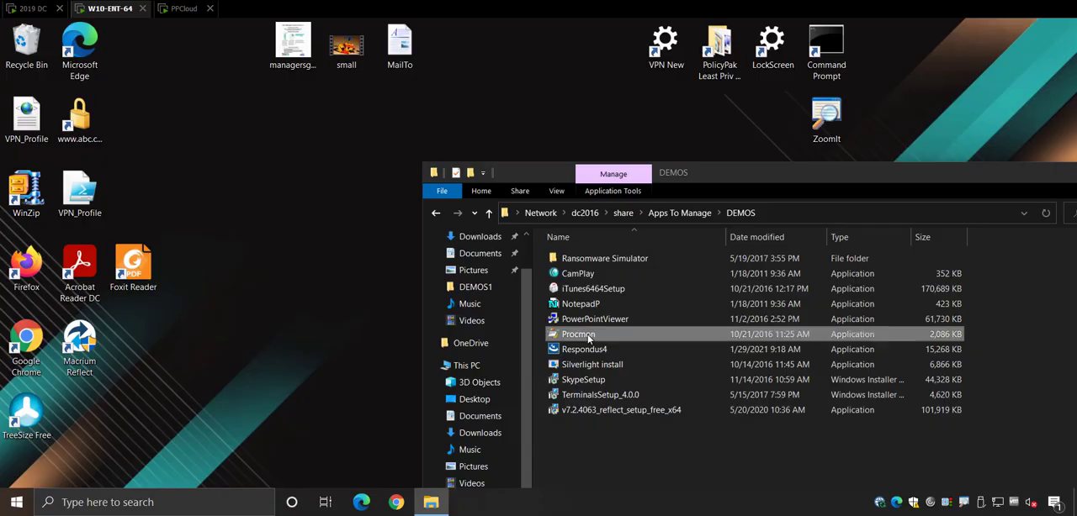
Copy Procmon with the PP Custom SecureCopy Command into a new Desktop folder named PP Sec Copy Destination
right_click(589, 336)
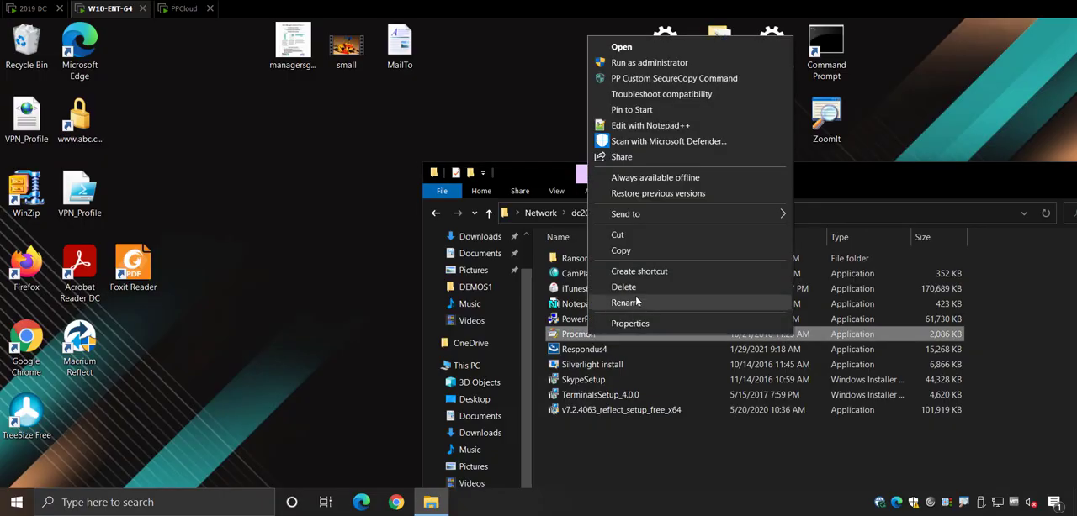
left_click(680, 79)
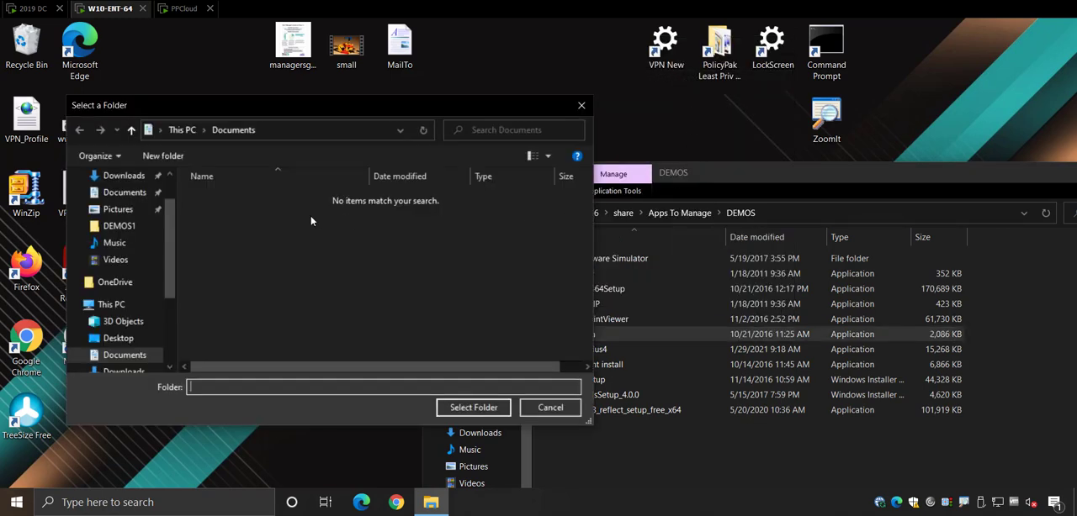
scroll(122, 252, "up", 1)
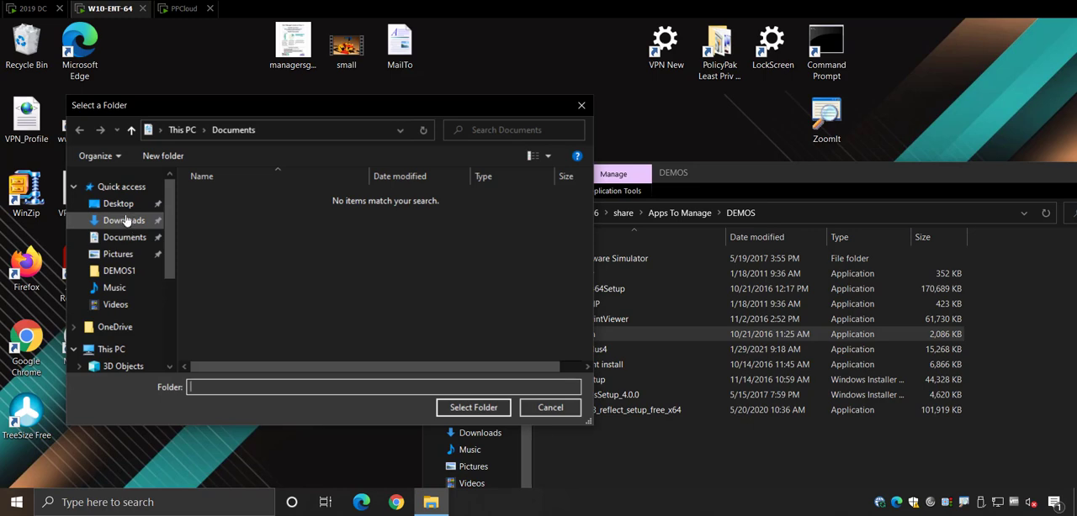
left_click(118, 203)
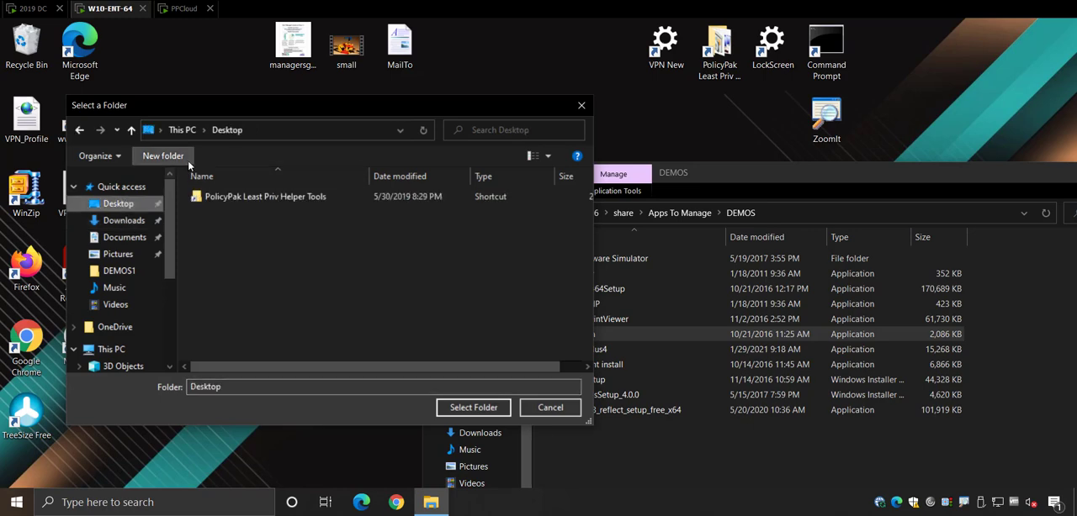
left_click(163, 156)
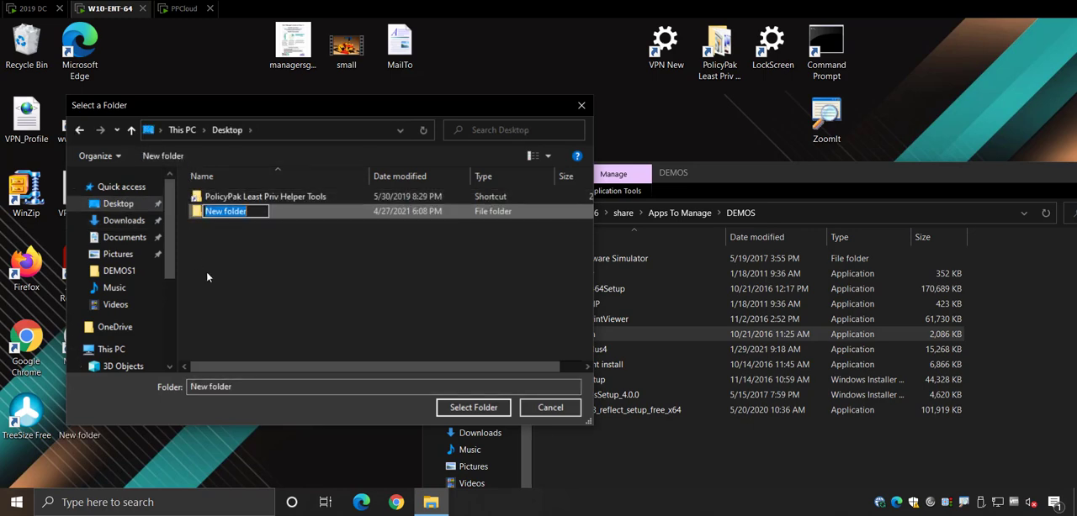
type("PP Sec C")
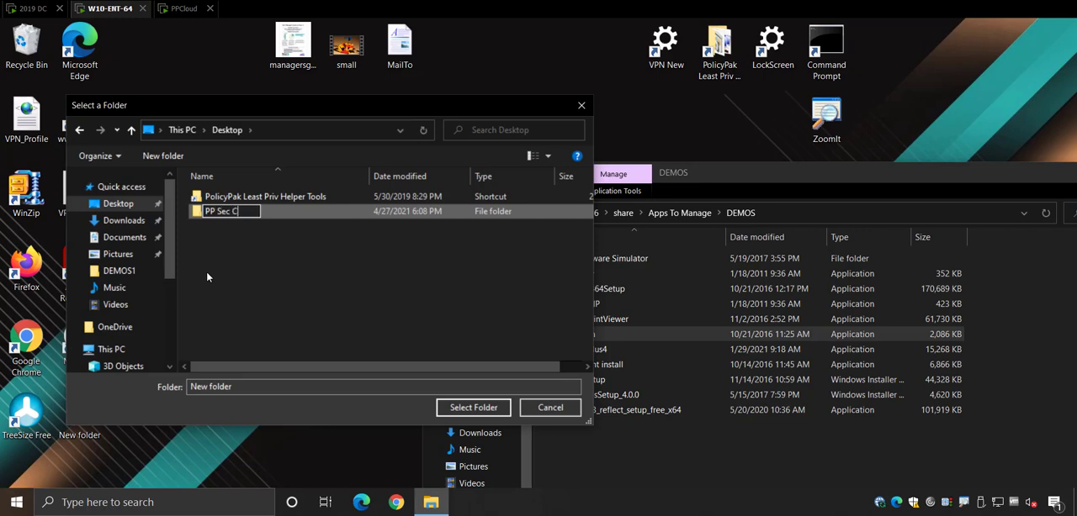
type("opy Destination")
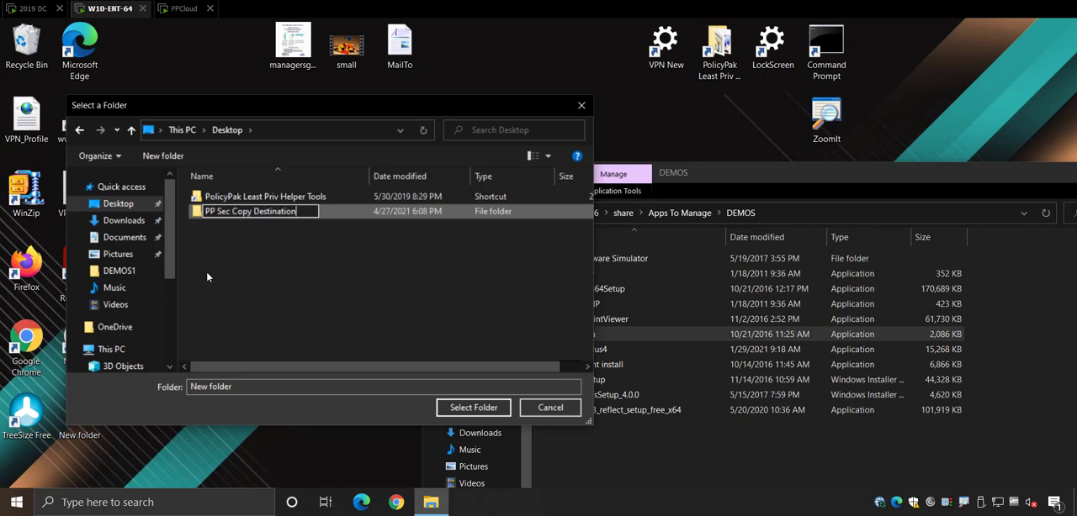
key("Return")
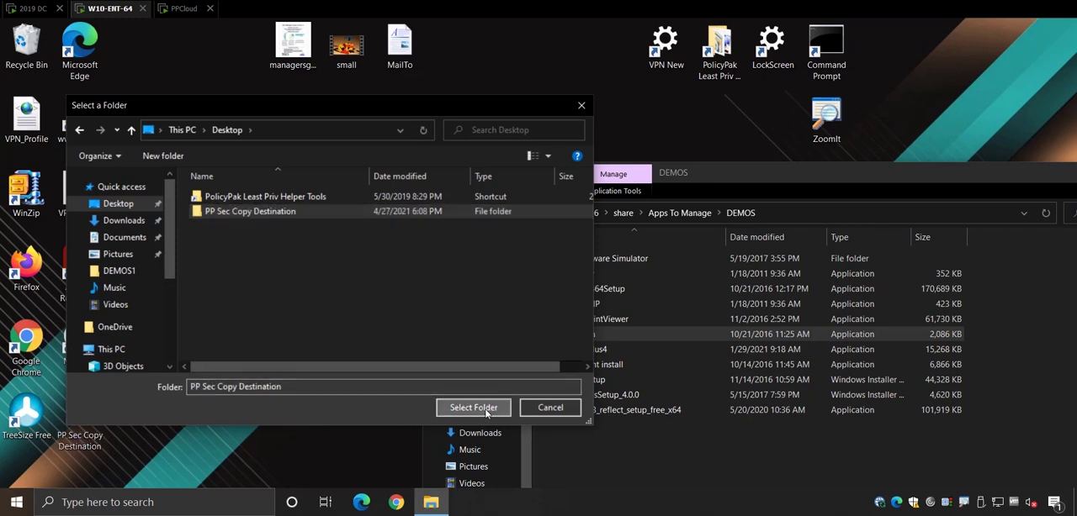
left_click(474, 407)
Open the PP Sec Copy Destination folder and SecureCopy SkypeSetup from the share into it
double_click(80, 420)
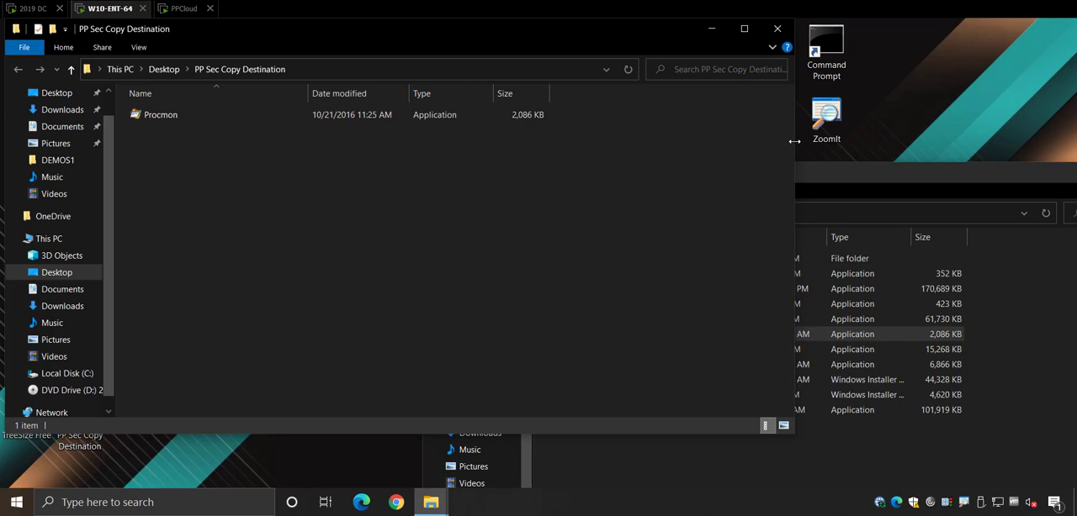
left_click_drag(794, 141, 309, 157)
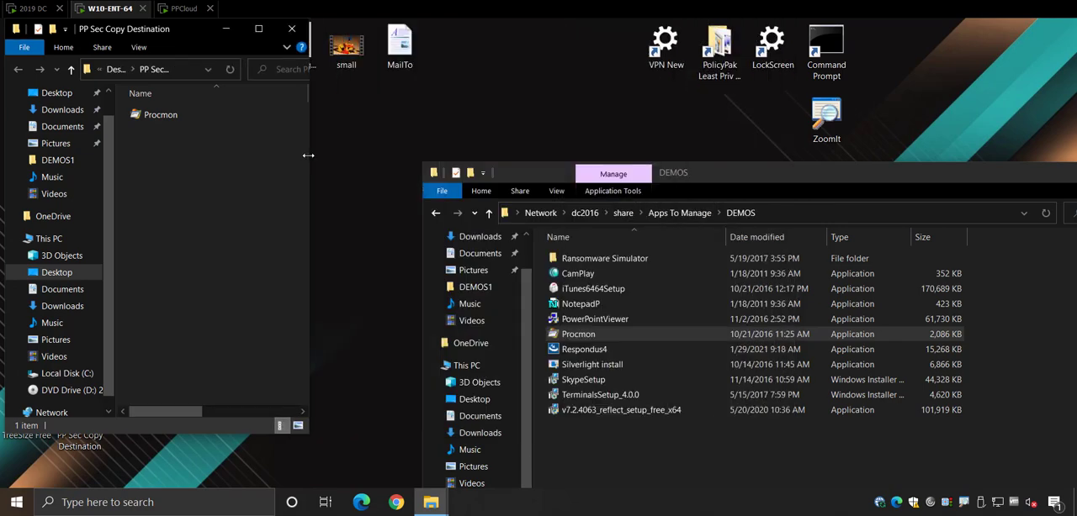
right_click(580, 380)
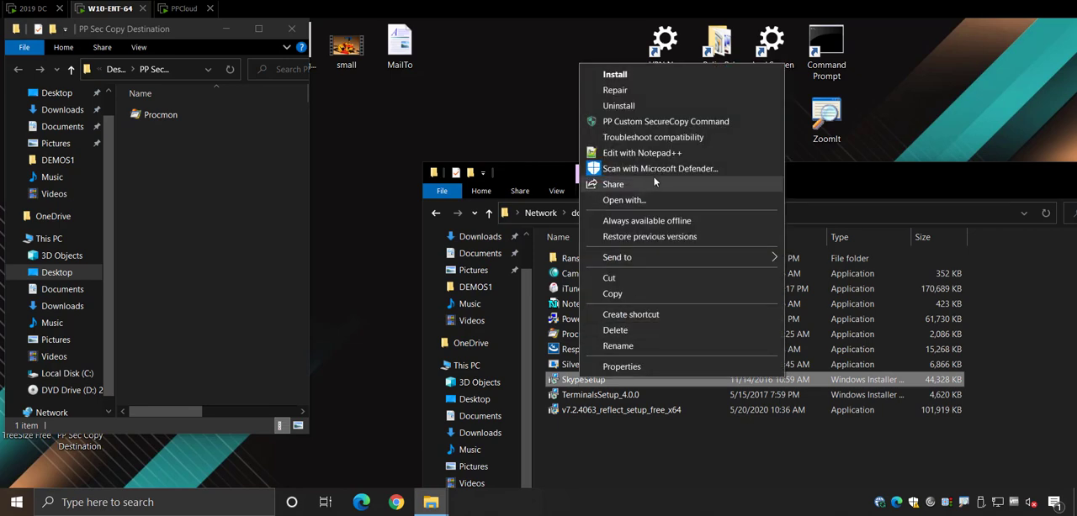
left_click(660, 123)
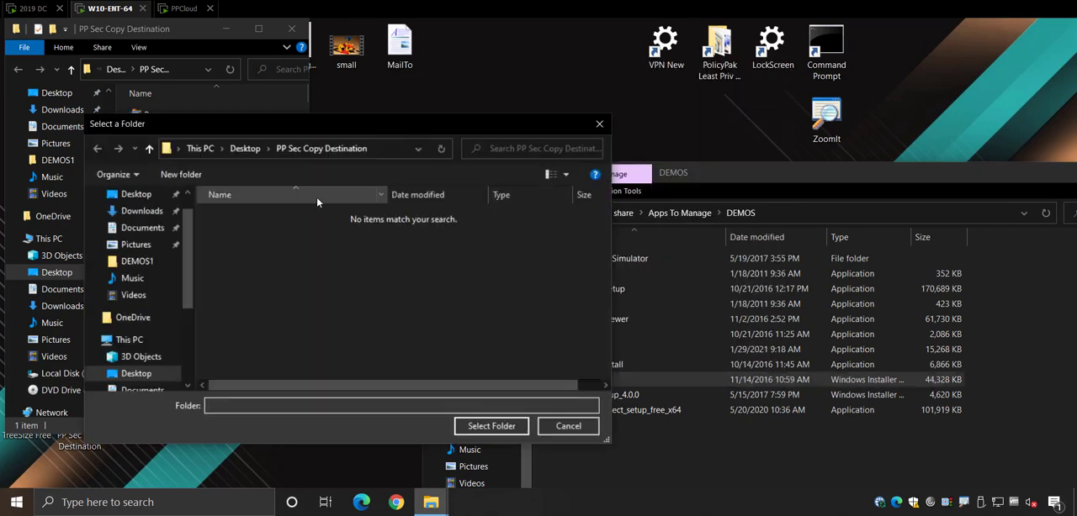
left_click(485, 426)
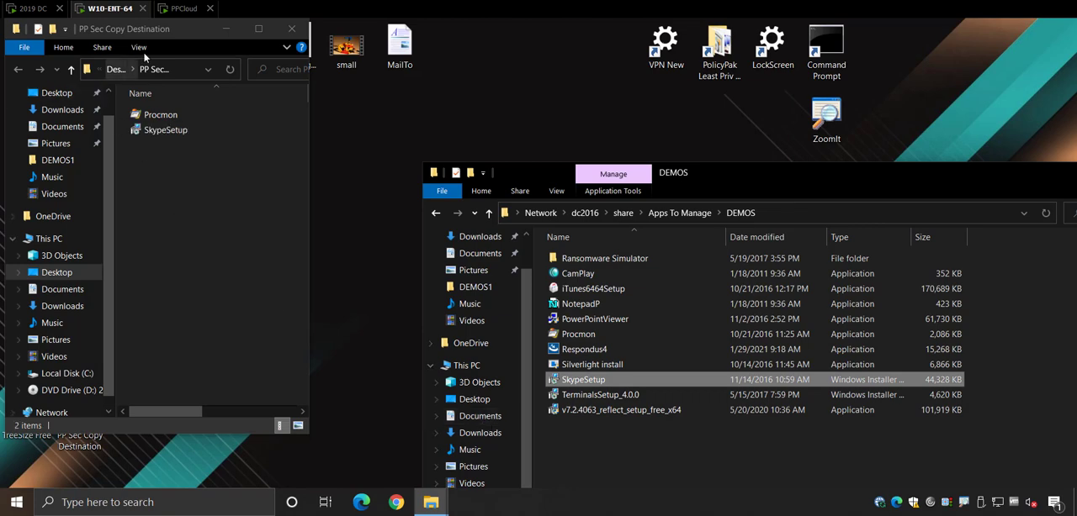
Run the copied Procmon with the justification "Need to run this for the ABC project", then close Process Monitor
left_click_drag(163, 32, 601, 77)
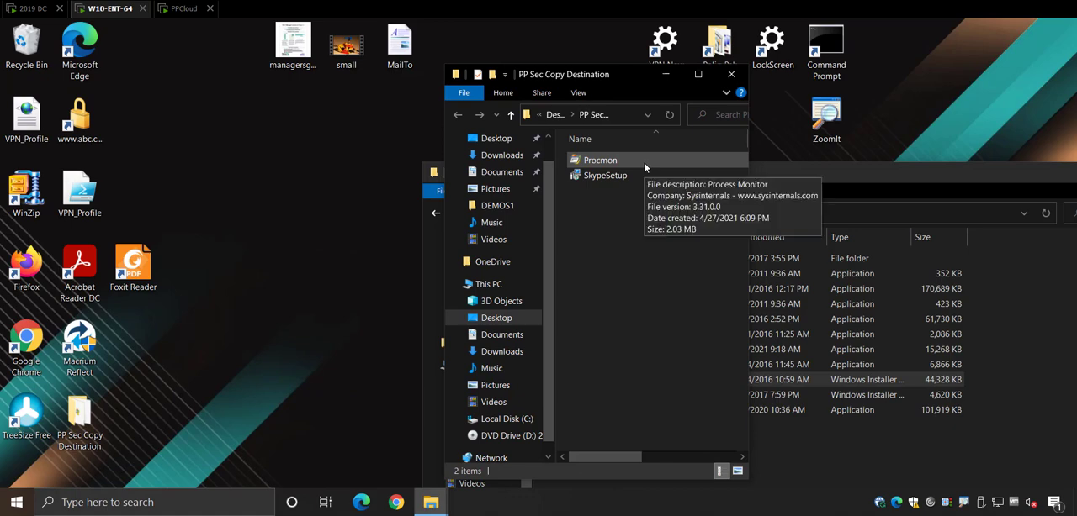
left_click(621, 162)
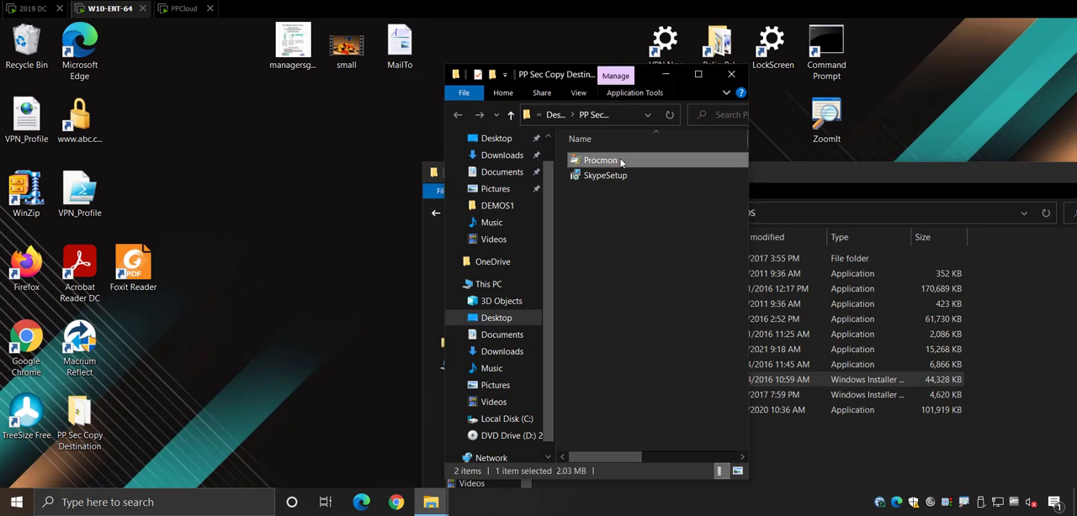
double_click(621, 161)
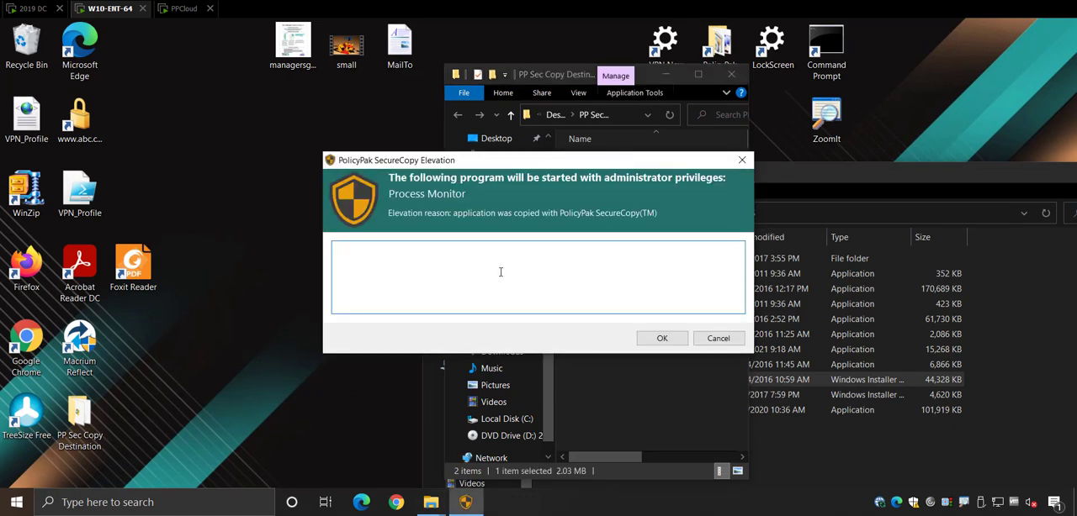
type("Need to run this for the")
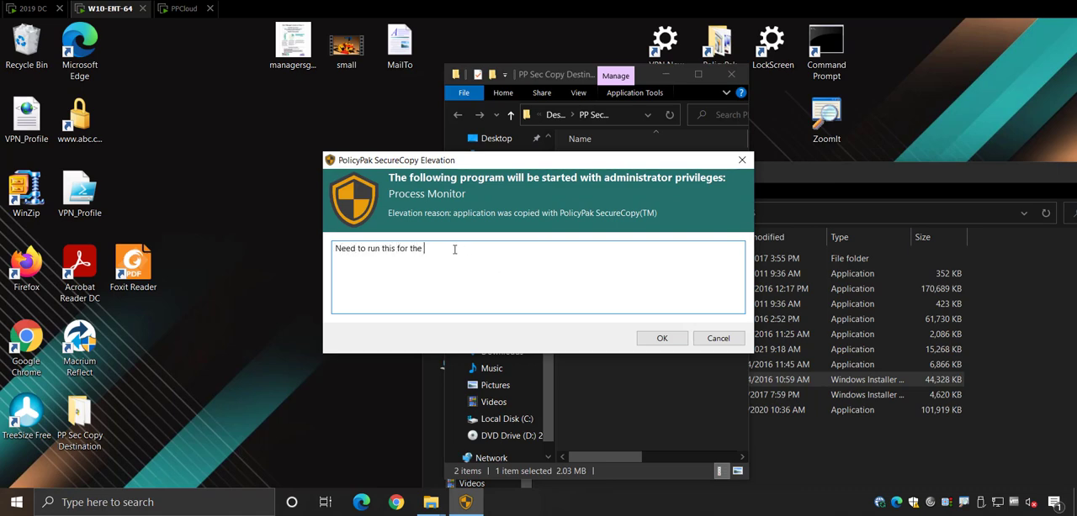
type(" ABC project")
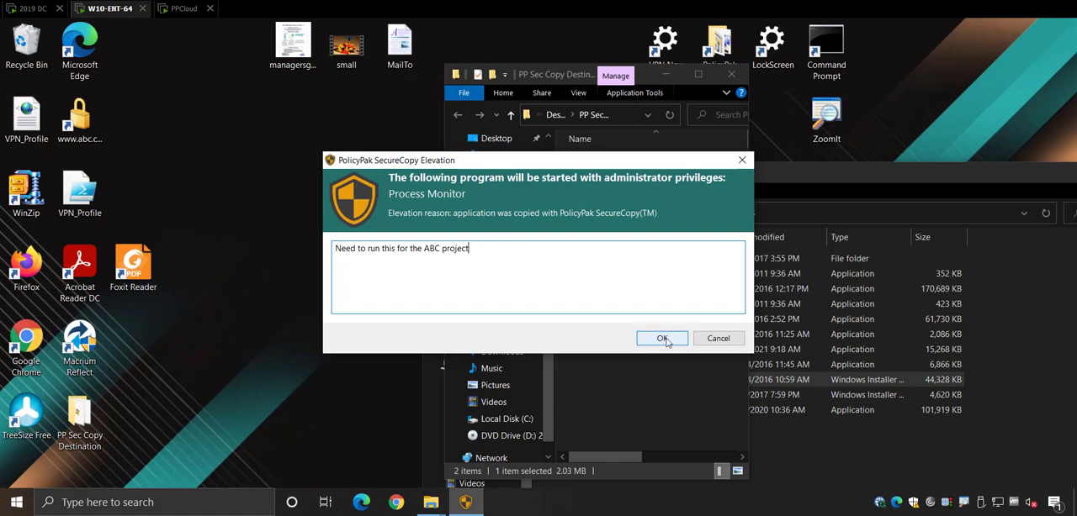
left_click(663, 338)
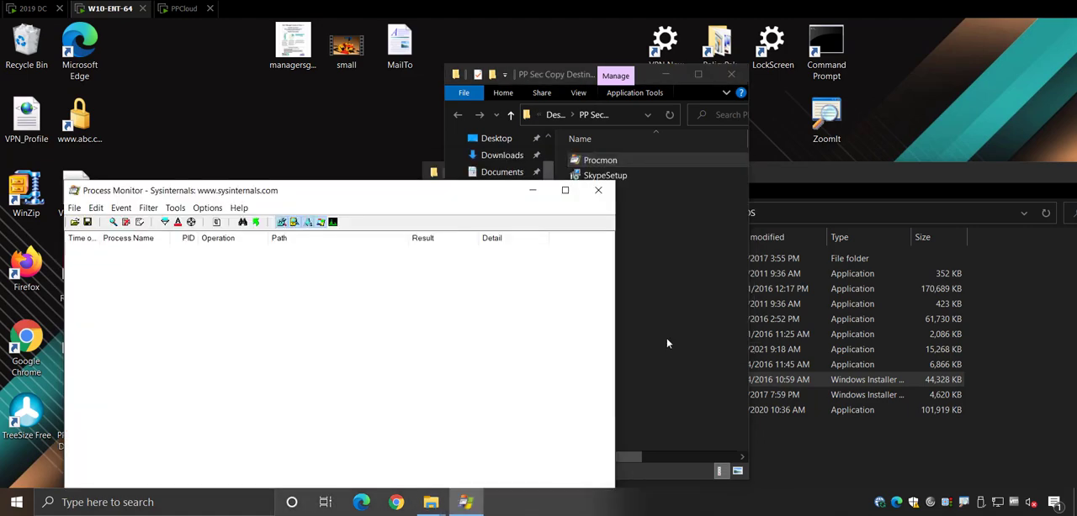
left_click(597, 190)
Run the copied SkypeSetup from the destination folder, entering the justification "At hotel..." for elevation
left_click(608, 176)
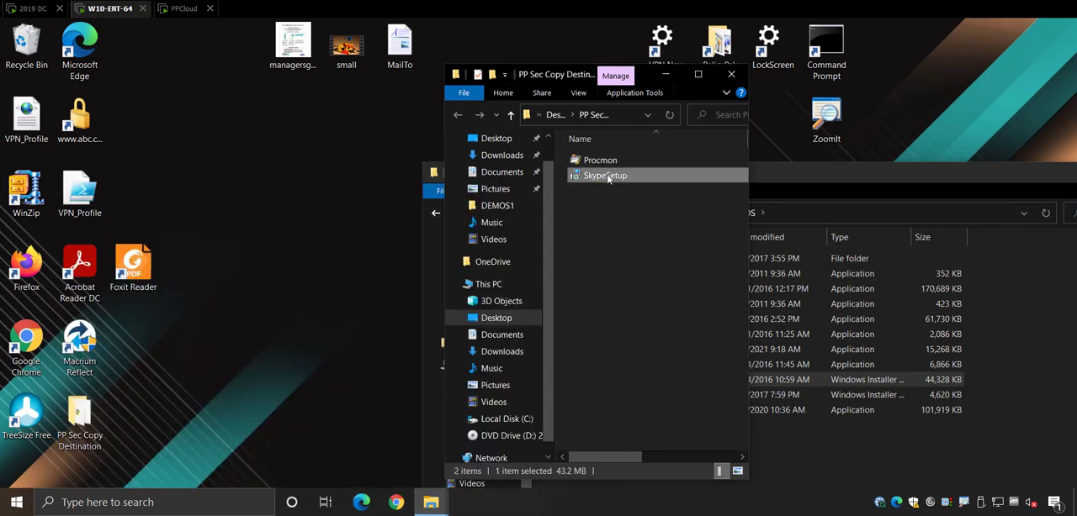
double_click(608, 176)
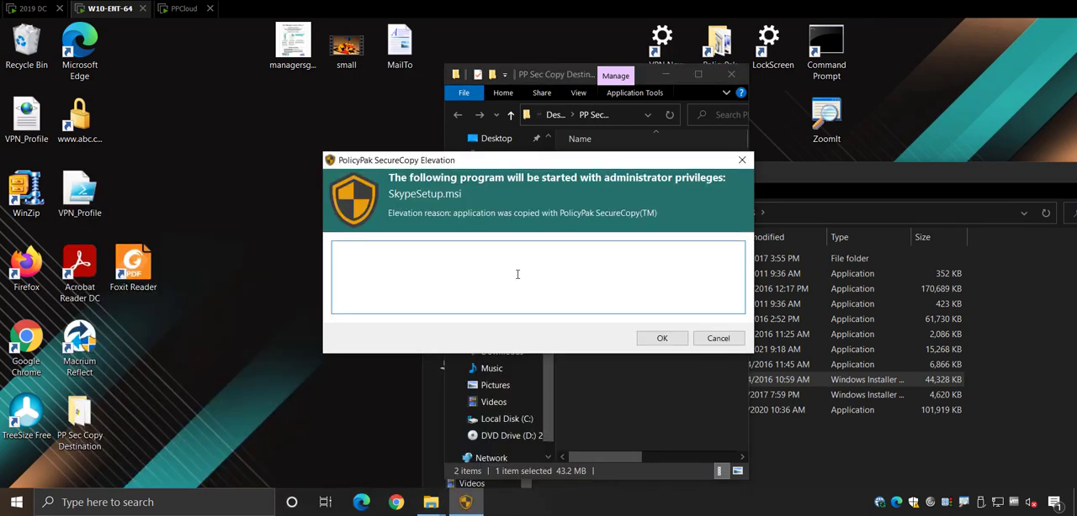
type("At hotel....")
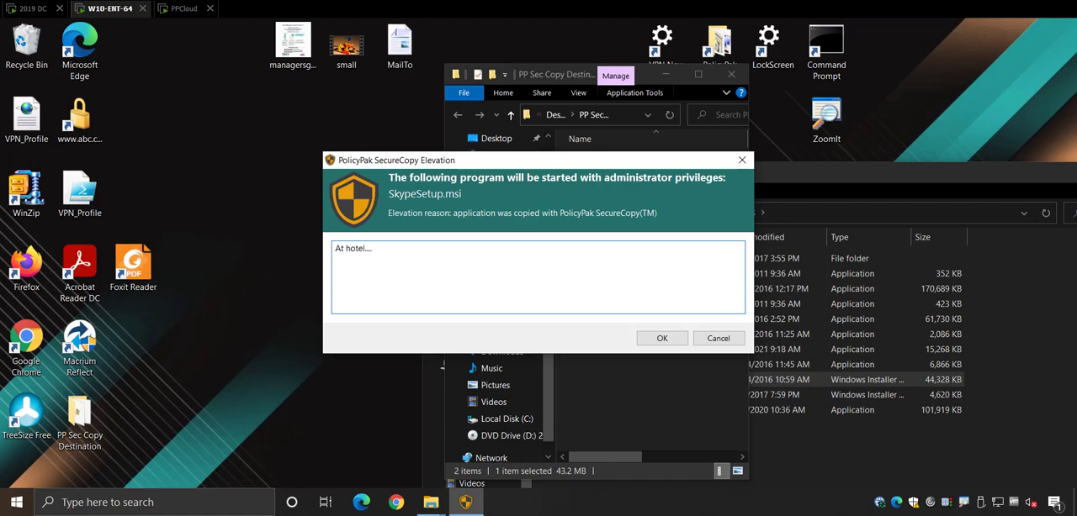
left_click(662, 338)
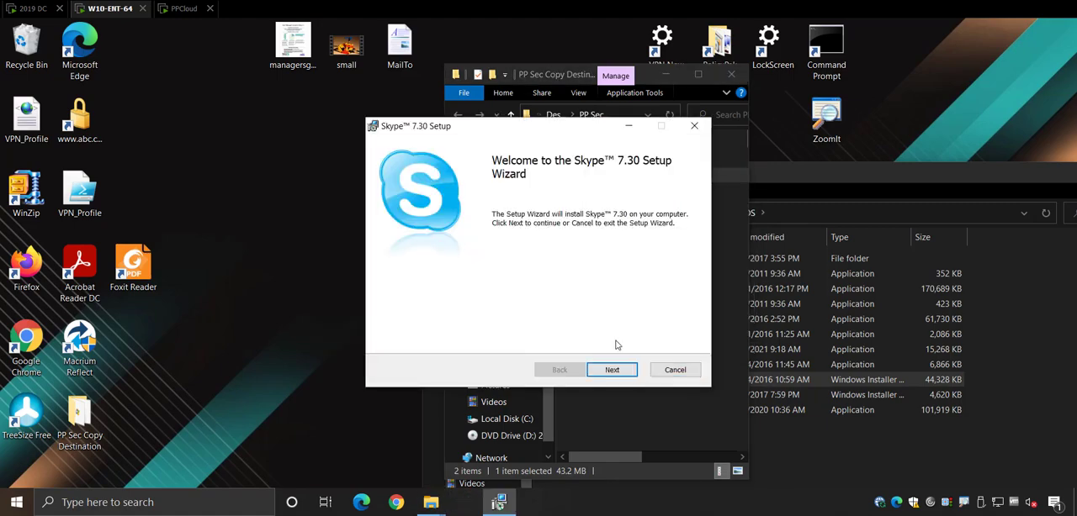
Proceed through the Skype 7.30 Setup wizard, accepting the license agreement and starting the installation
left_click(612, 371)
left_click(500, 336)
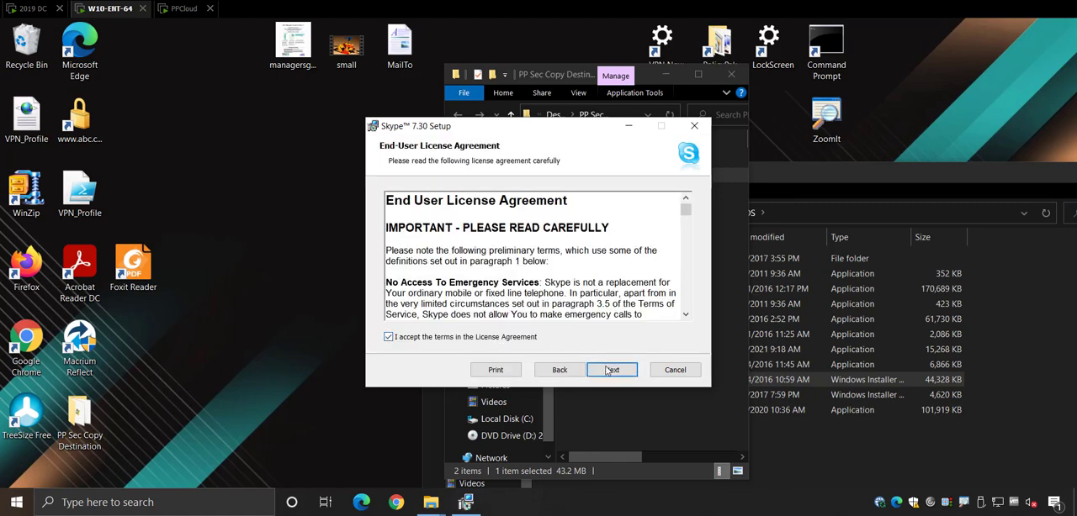
left_click(612, 370)
left_click(612, 374)
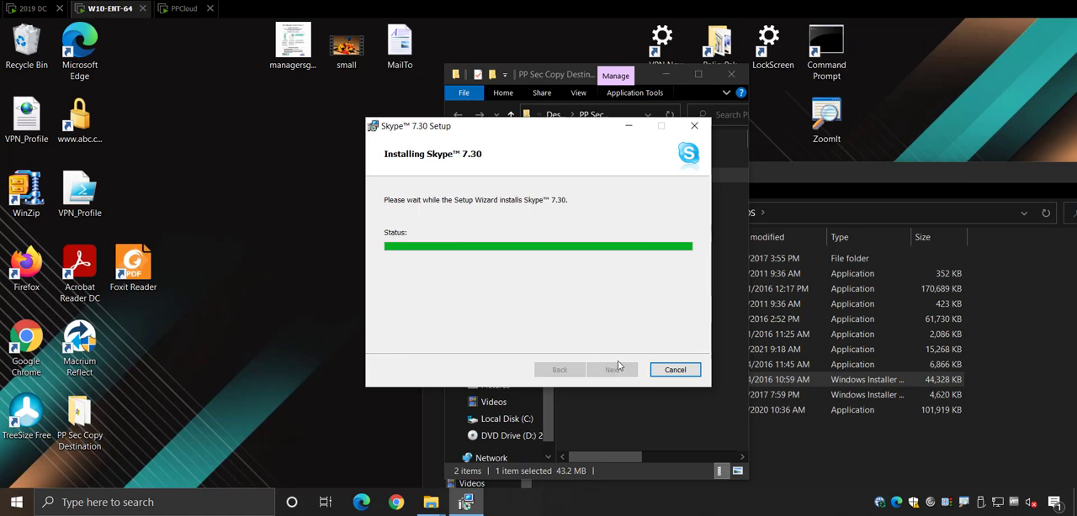
Select the DEMOS share path in the address bar of the share's Explorer window
left_click_drag(576, 129, 822, 217)
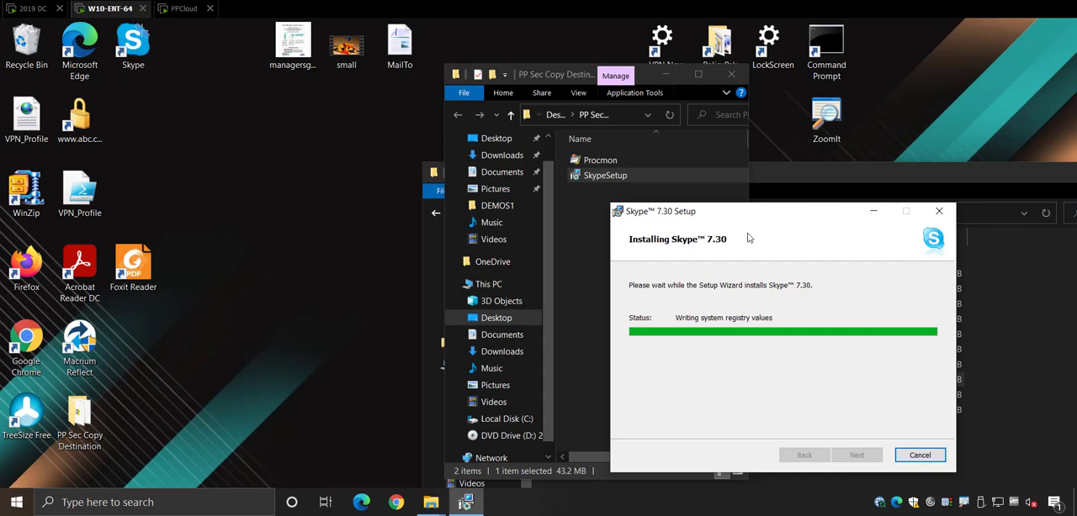
left_click_drag(755, 168, 723, 112)
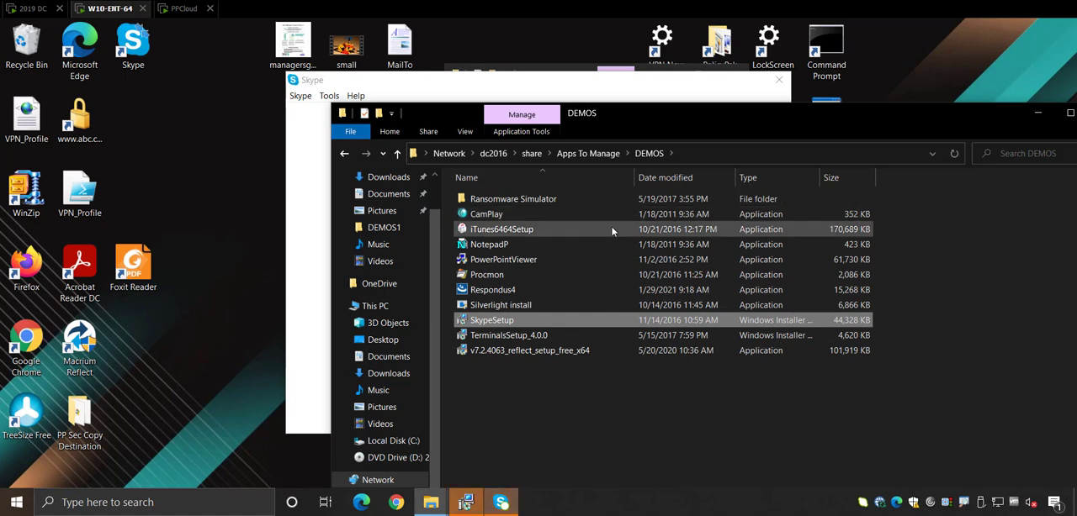
left_click(698, 155)
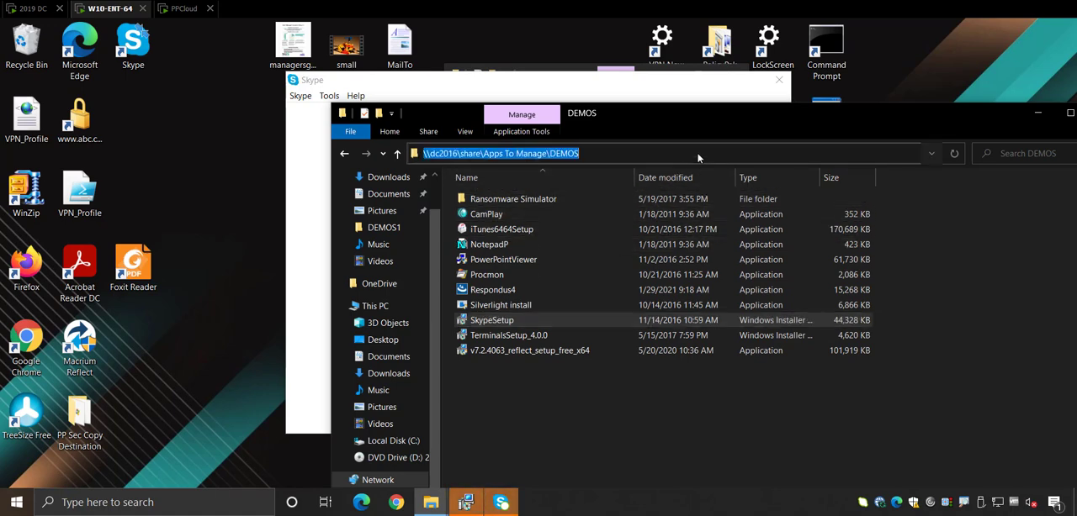